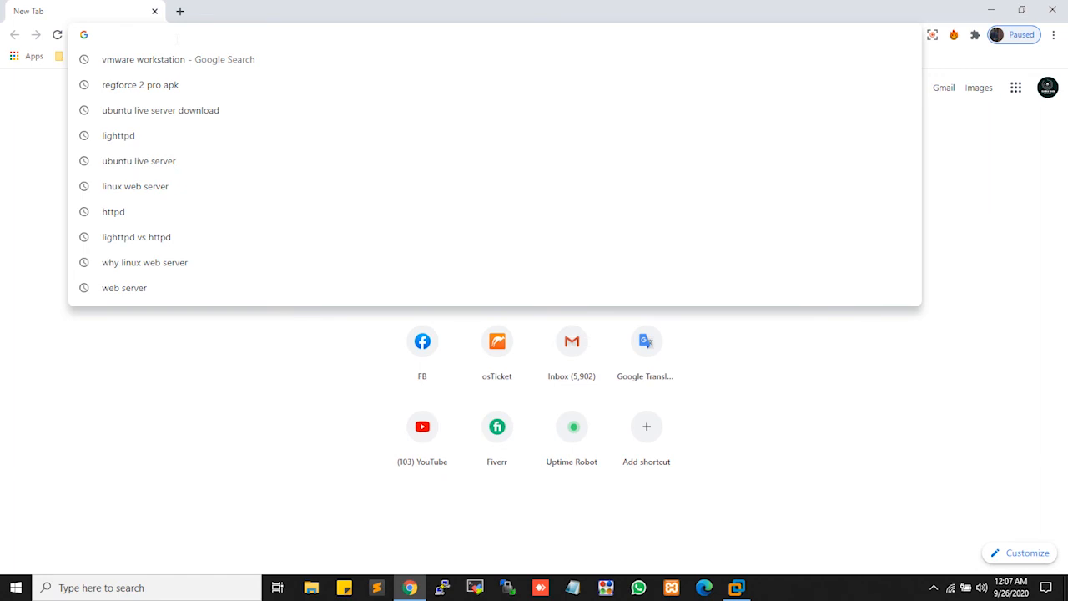
- Search the web for "ubuntu live server download"
text(d)
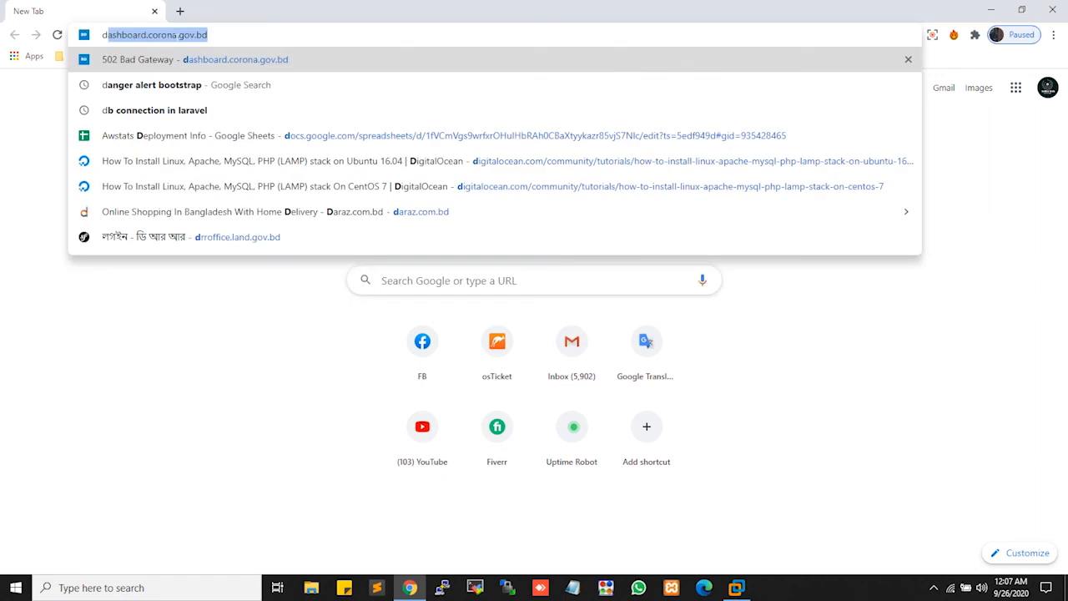
key(BackSpace)
key(BackSpace)
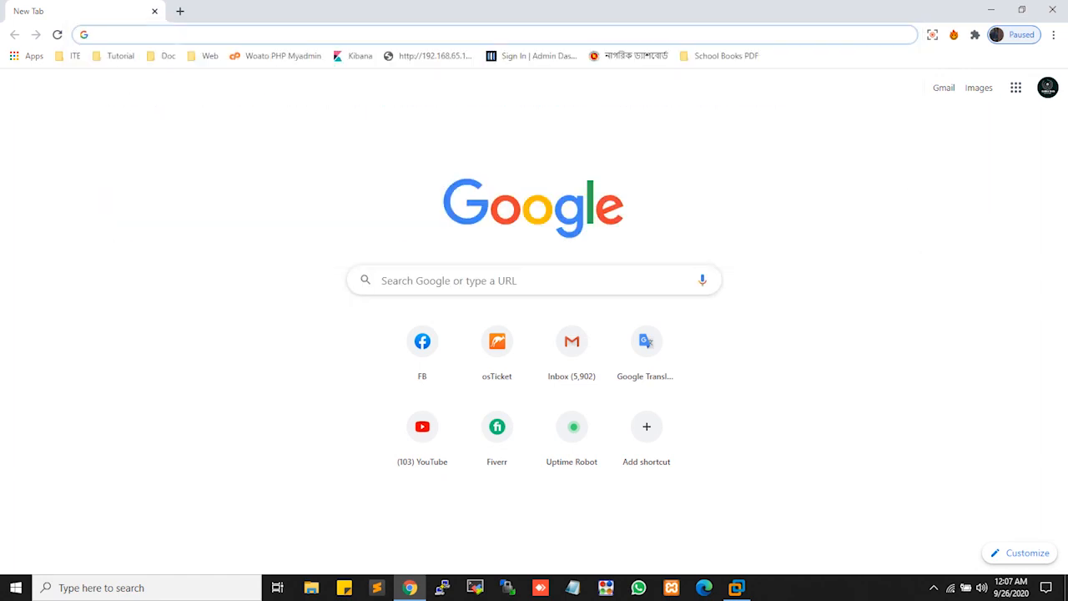
text(ub)
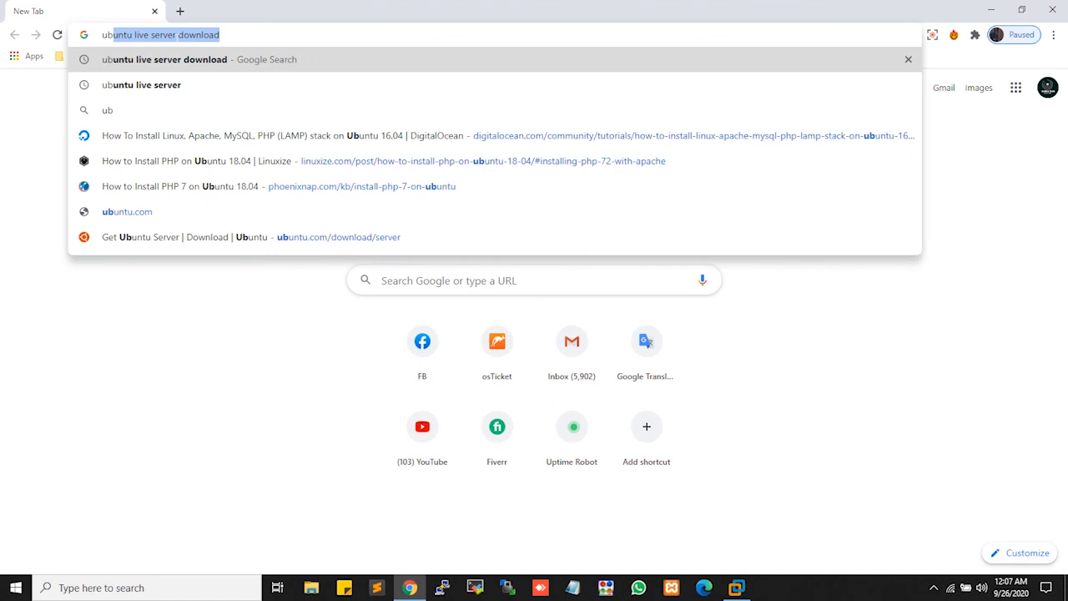
key(End)
key(Return)
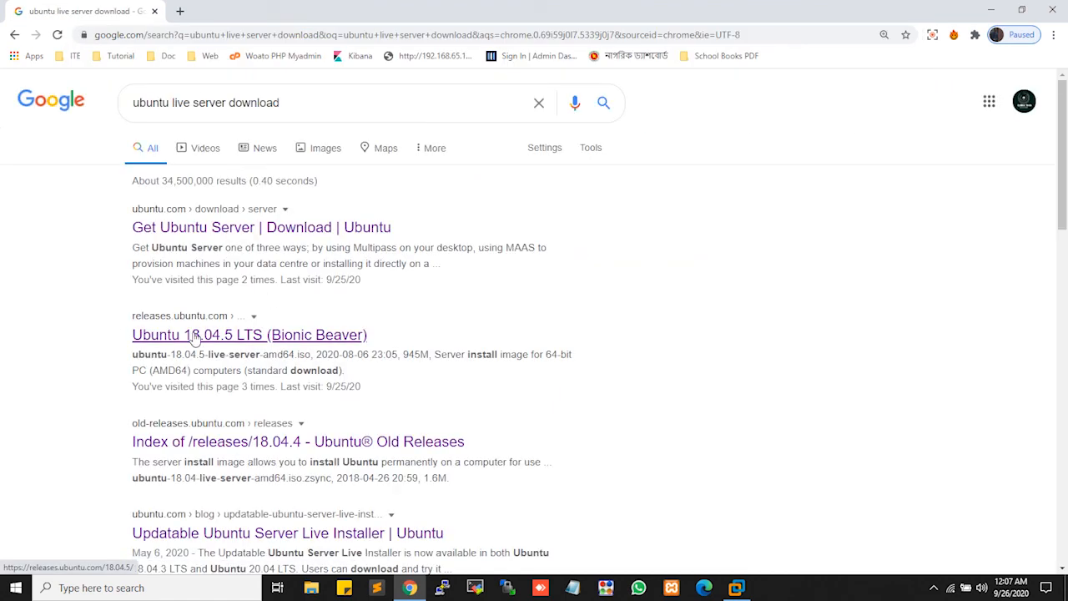
- Open the Ubuntu 18.04.5 LTS (Bionic Beaver) release page and check the size of ubuntu-18.04.5-live-server-amd64.iso in the file list
click(194, 336)
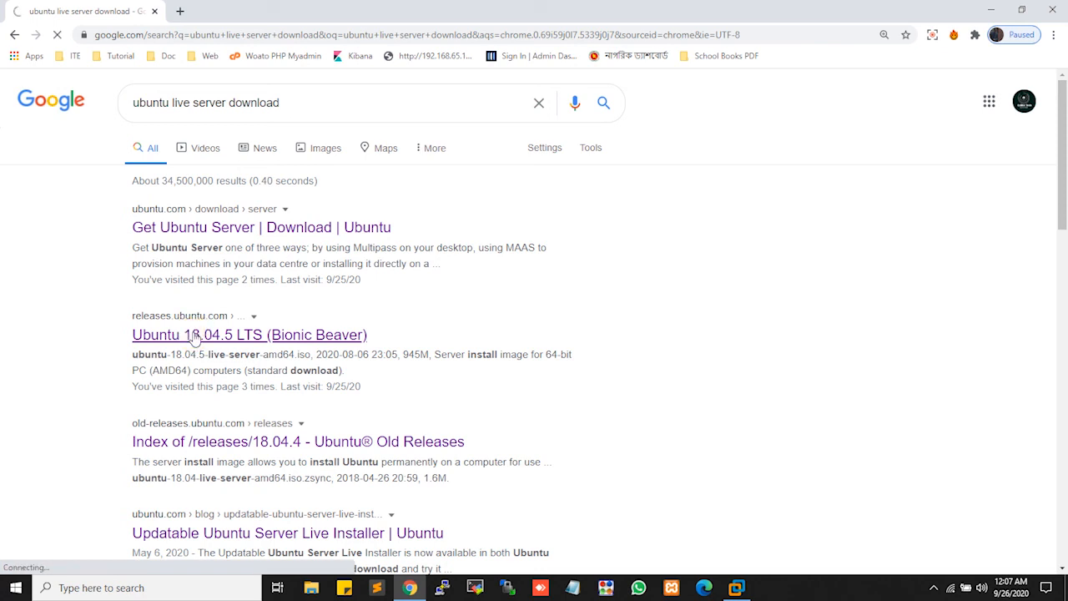
scroll(193, 337, down, 6)
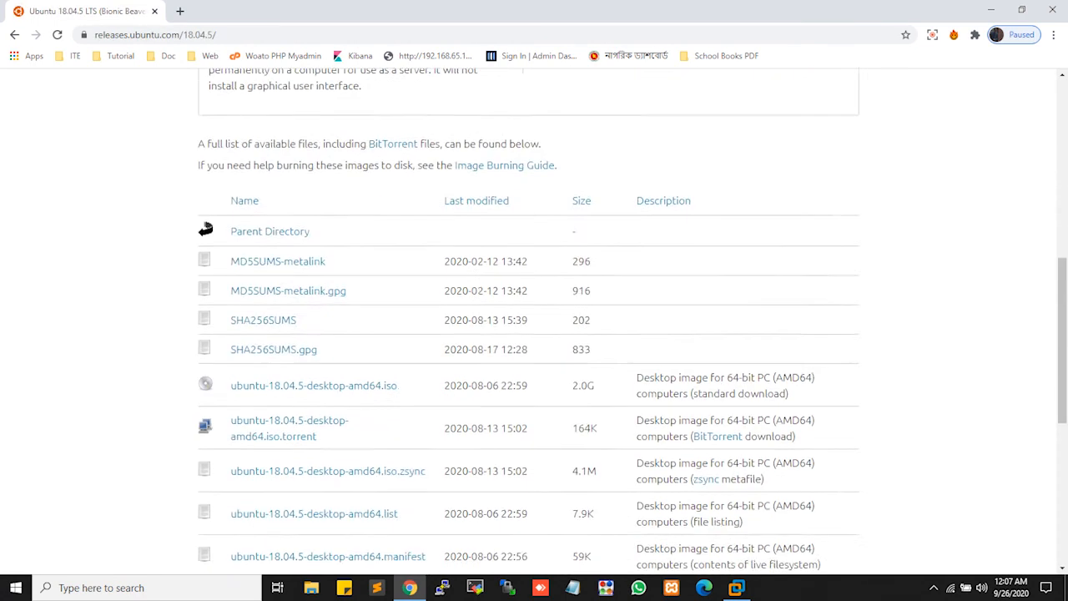
scroll(194, 336, down, 3)
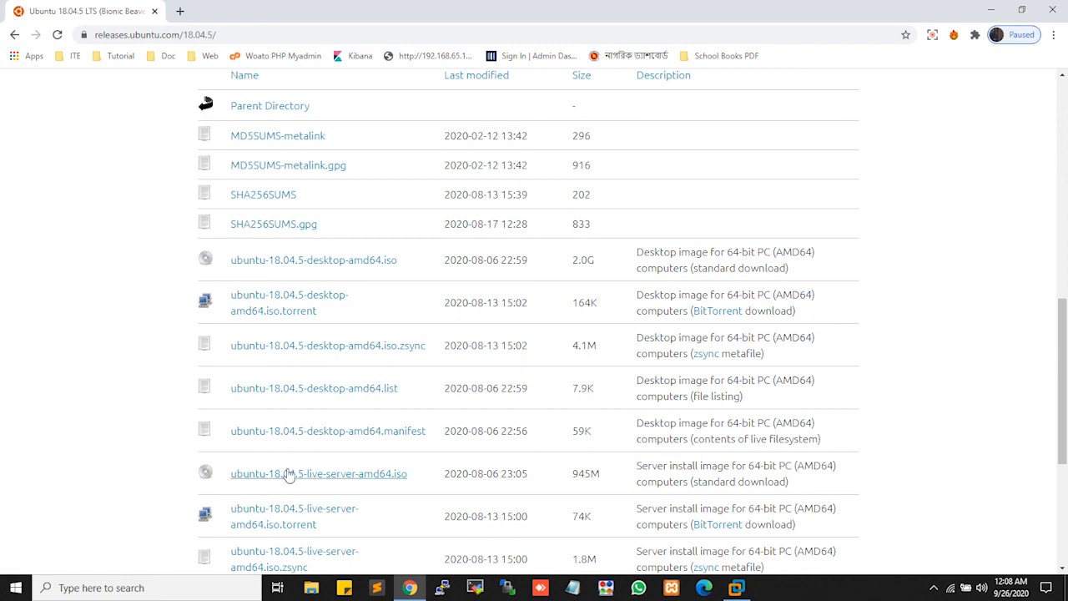
scroll(287, 476, down, 1)
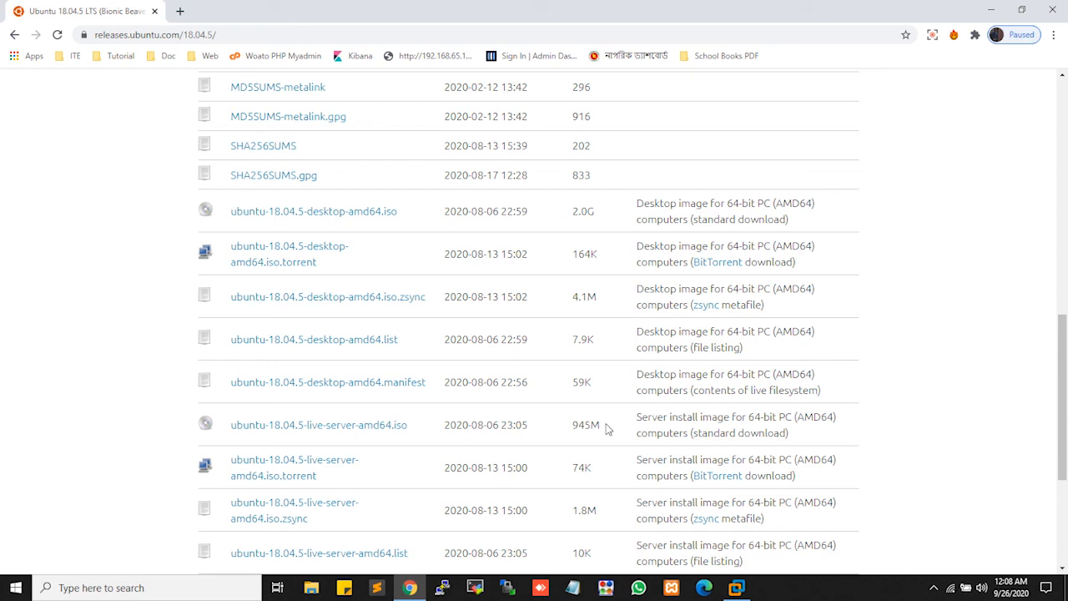
drag(608, 428, 569, 425)
click(616, 420)
- Search for "vmware workstation" in a new tab and open VMware's Windows VM Workstation Pro result
click(180, 11)
text(vmware workstation)
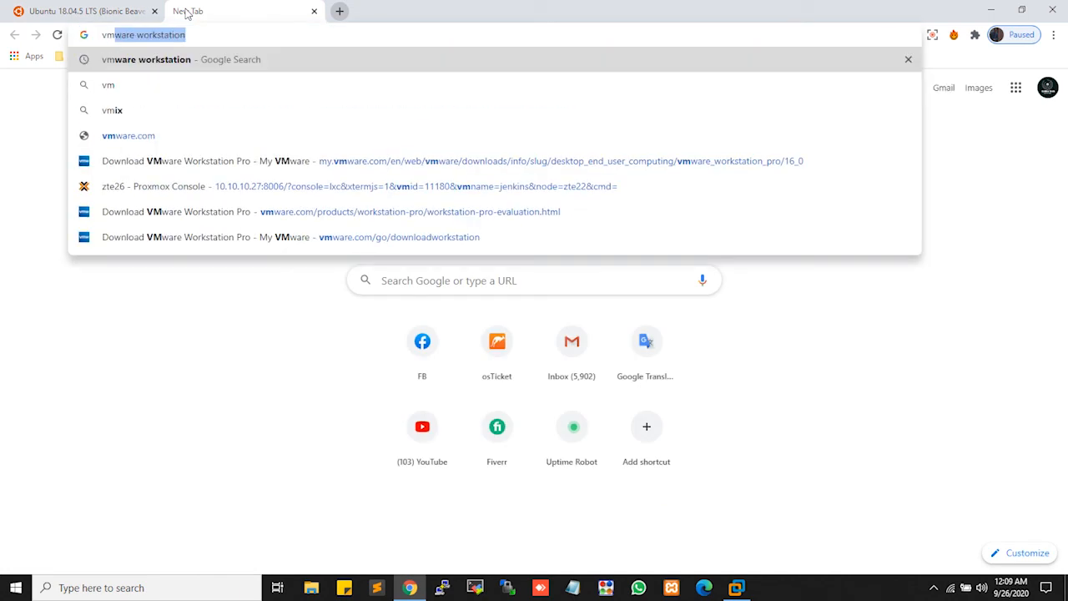
key(Return)
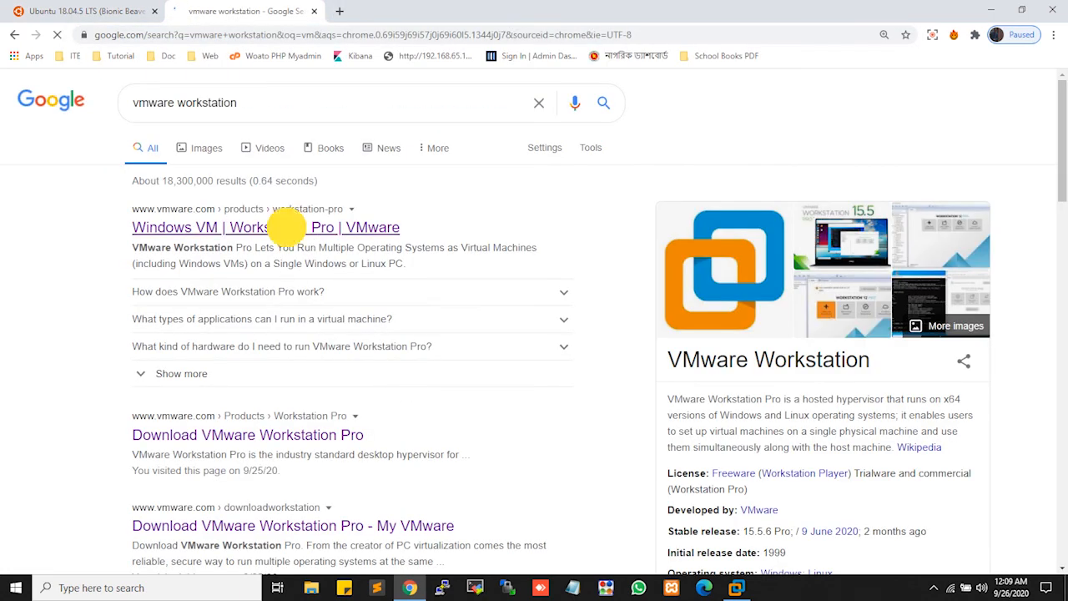
click(288, 231)
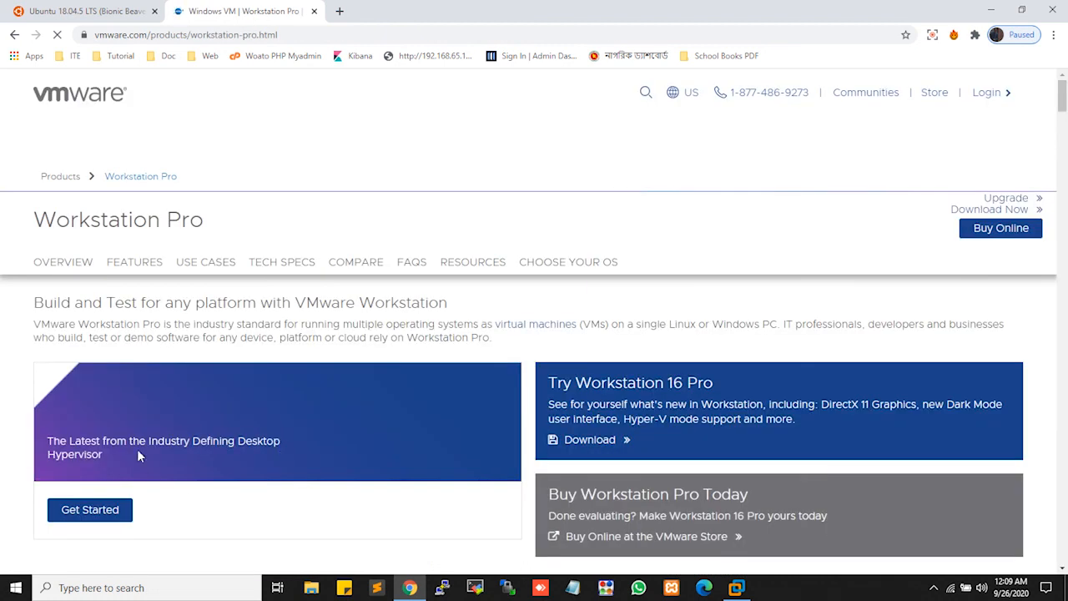
- Look through the overview and features on the Workstation Pro product page, and close its tab
scroll(137, 449, down, 3)
scroll(140, 455, down, 3)
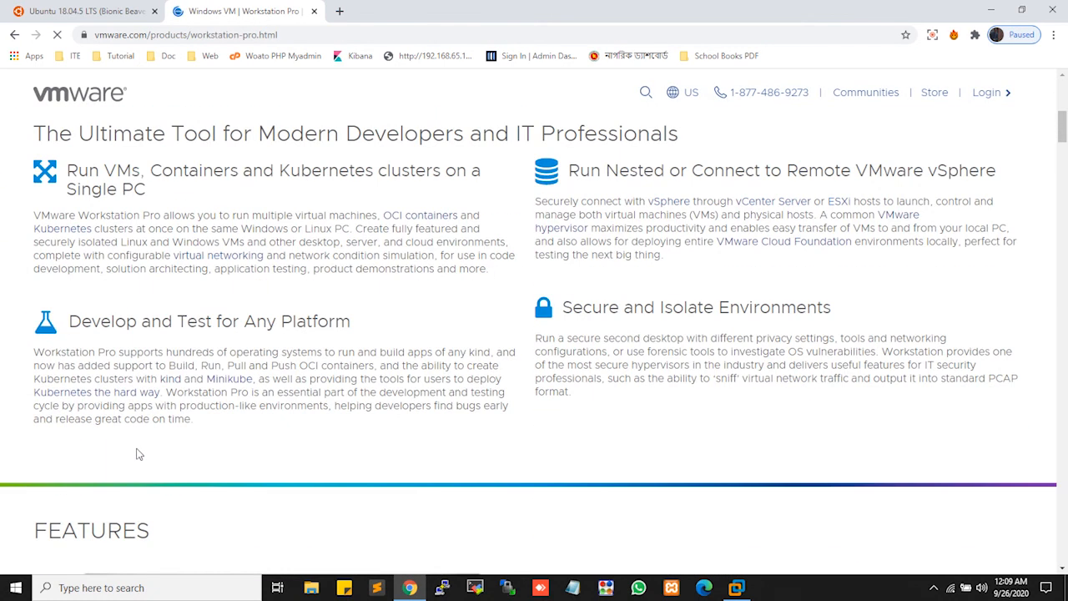
scroll(139, 454, down, 5)
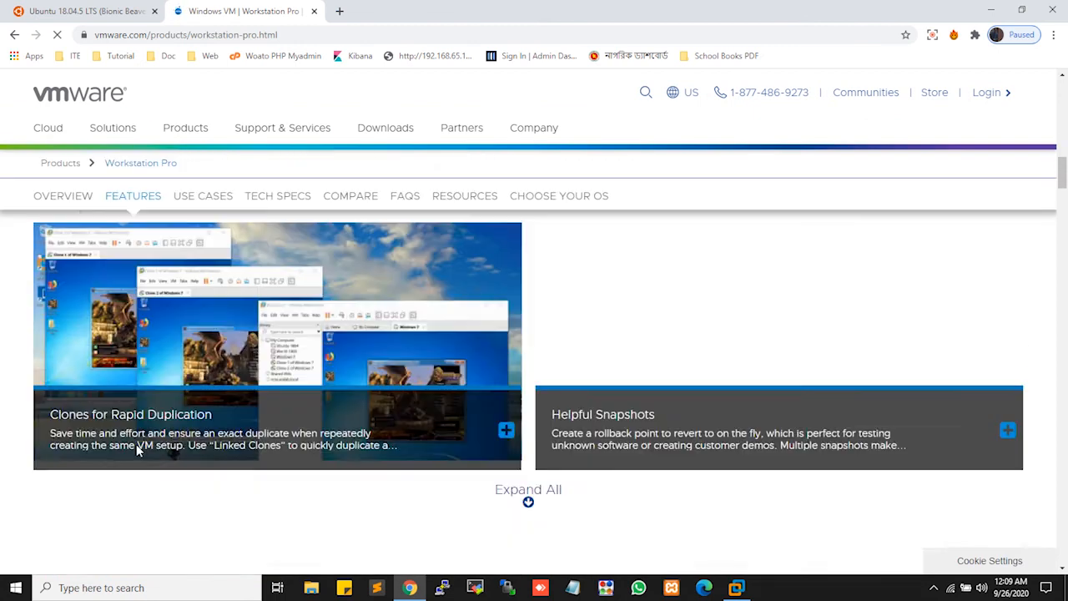
scroll(137, 446, up, 15)
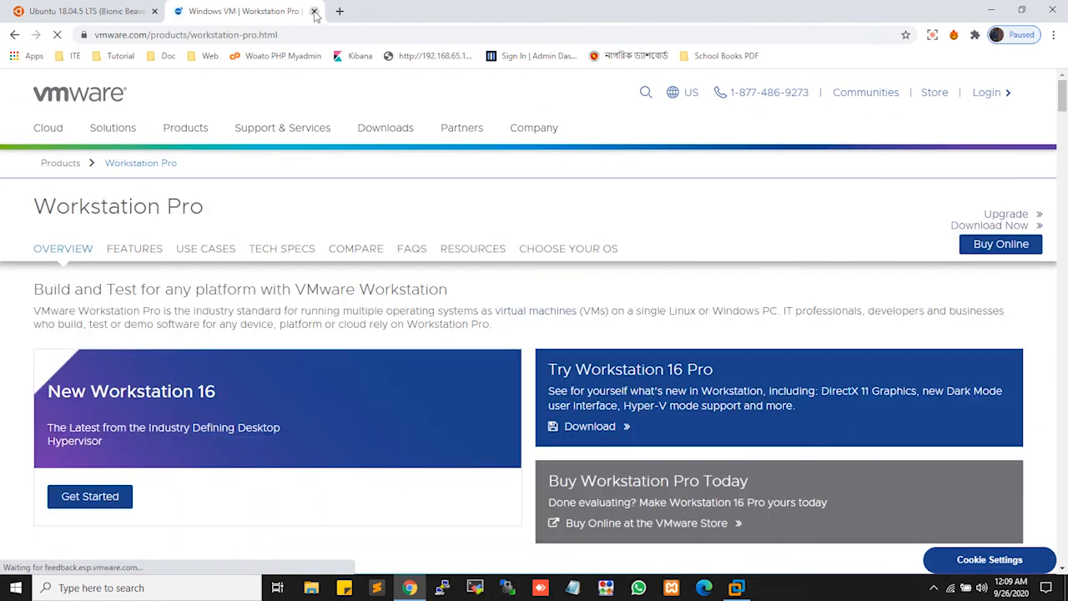
click(315, 12)
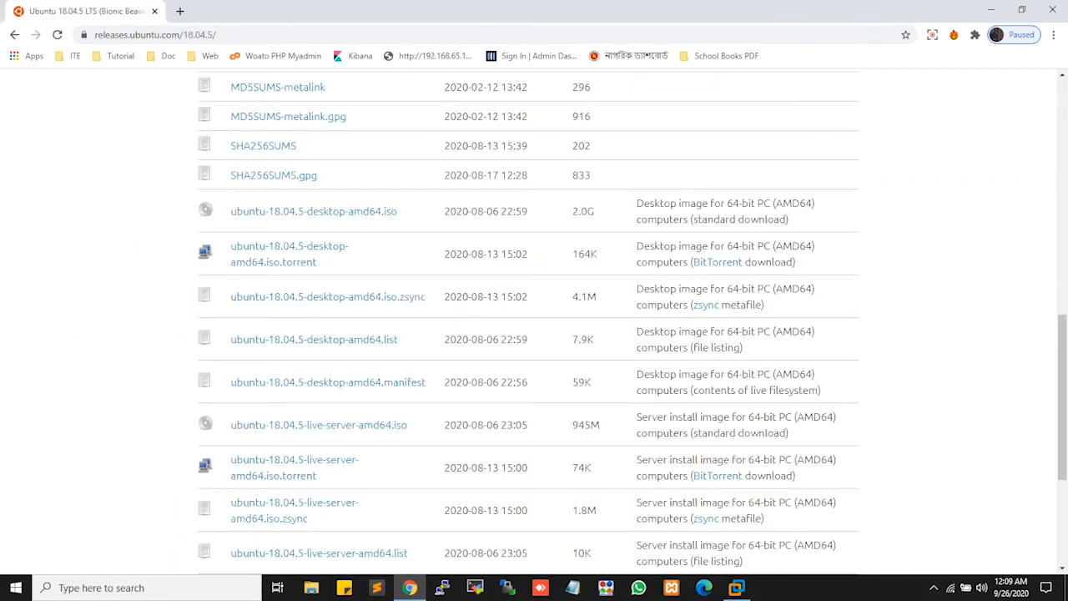
- Switch to VMware Workstation and start a new virtual machine with Custom (advanced) configuration and Workstation 15.x hardware compatibility
click(1001, 8)
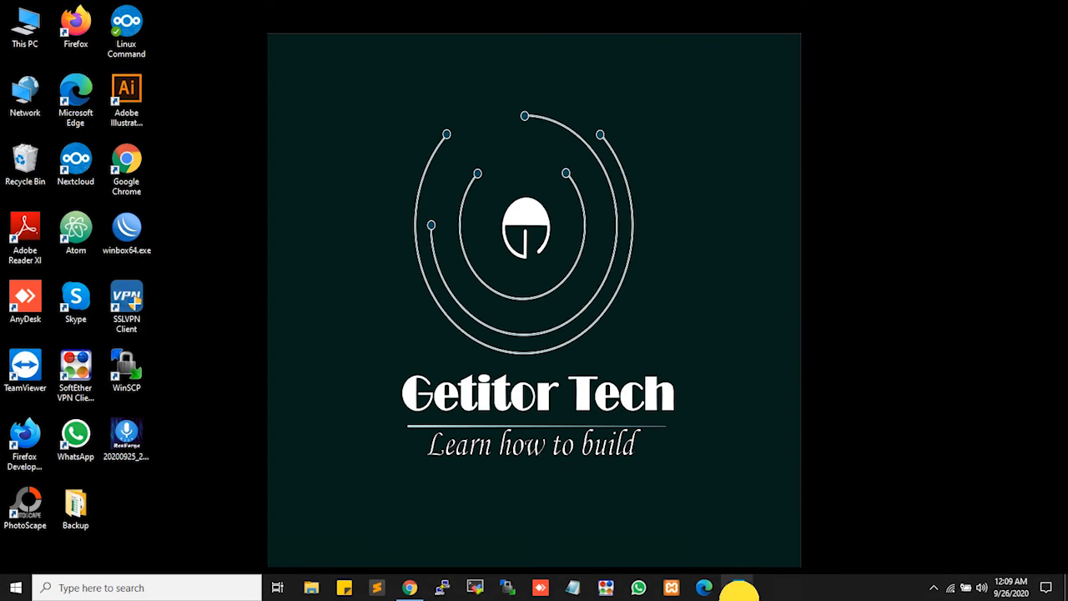
click(736, 588)
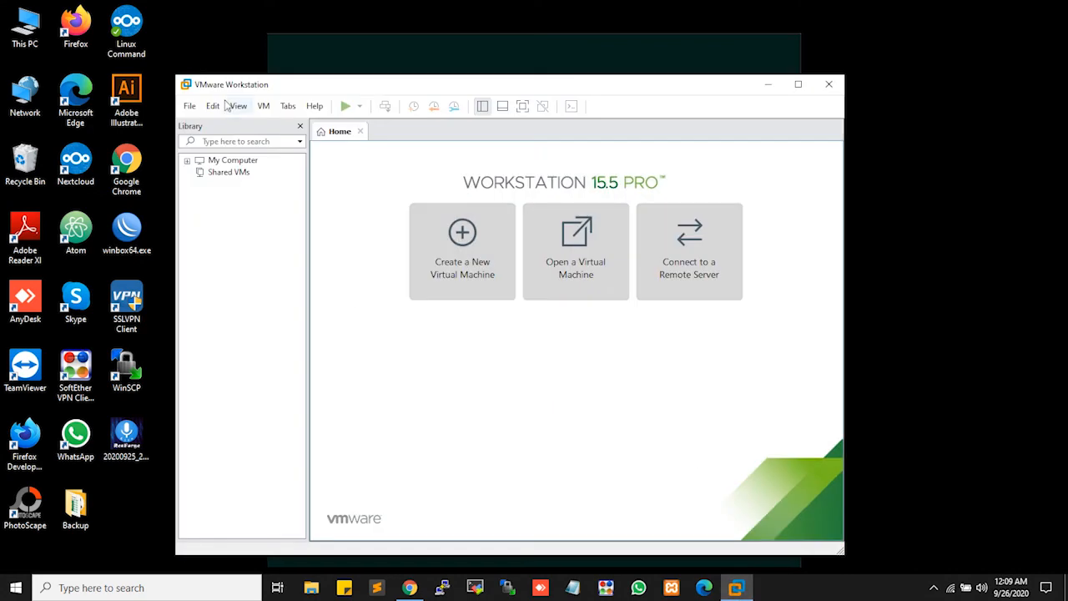
click(470, 245)
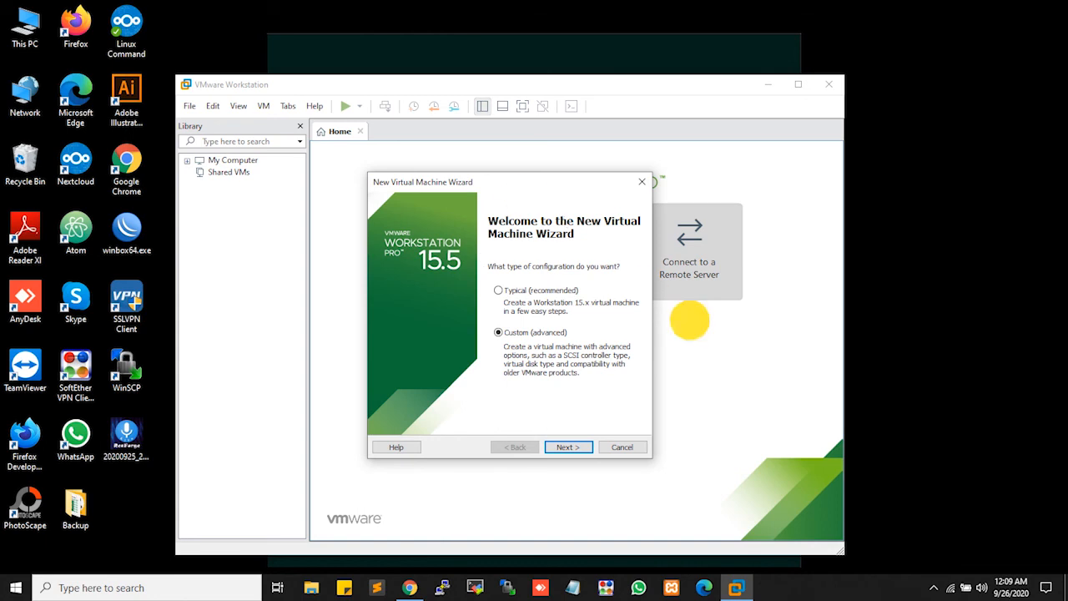
drag(480, 177, 628, 220)
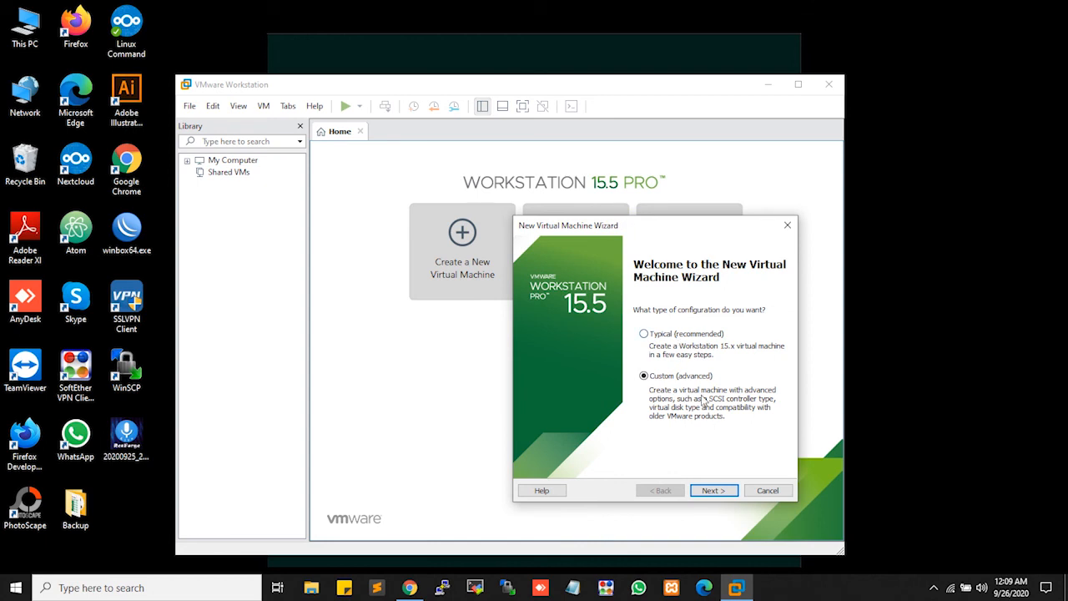
click(715, 493)
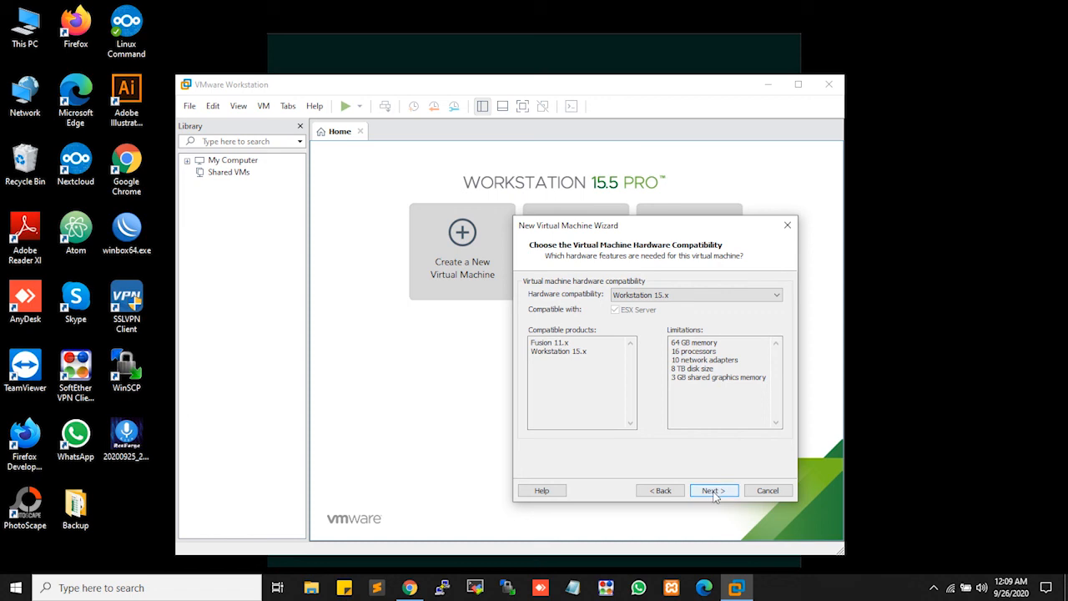
click(715, 493)
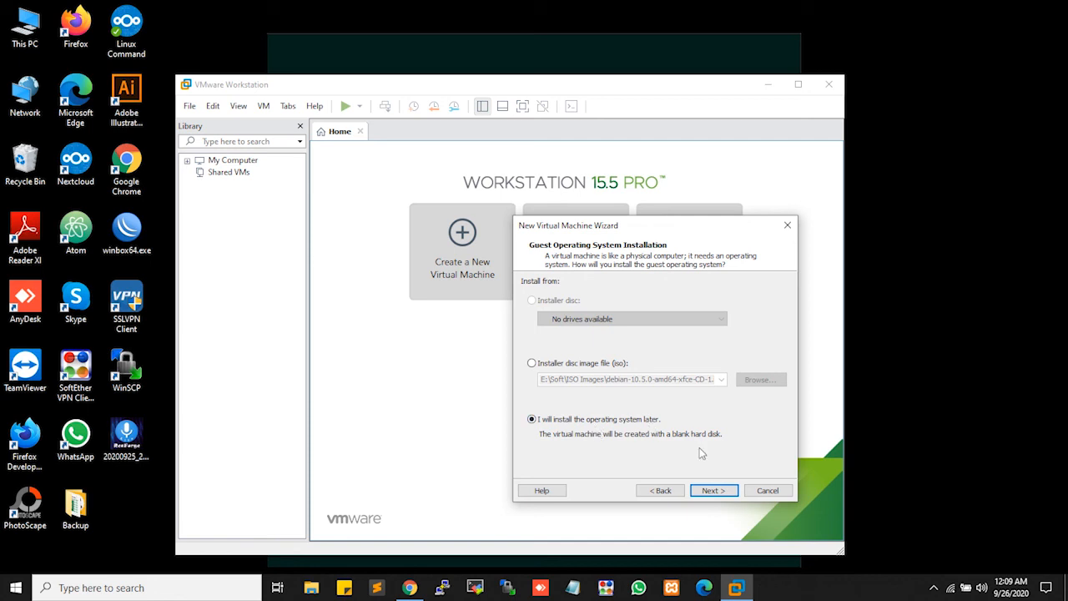
- Choose to install the operating system later and set the guest system to Linux, version Ubuntu 64-bit
click(726, 492)
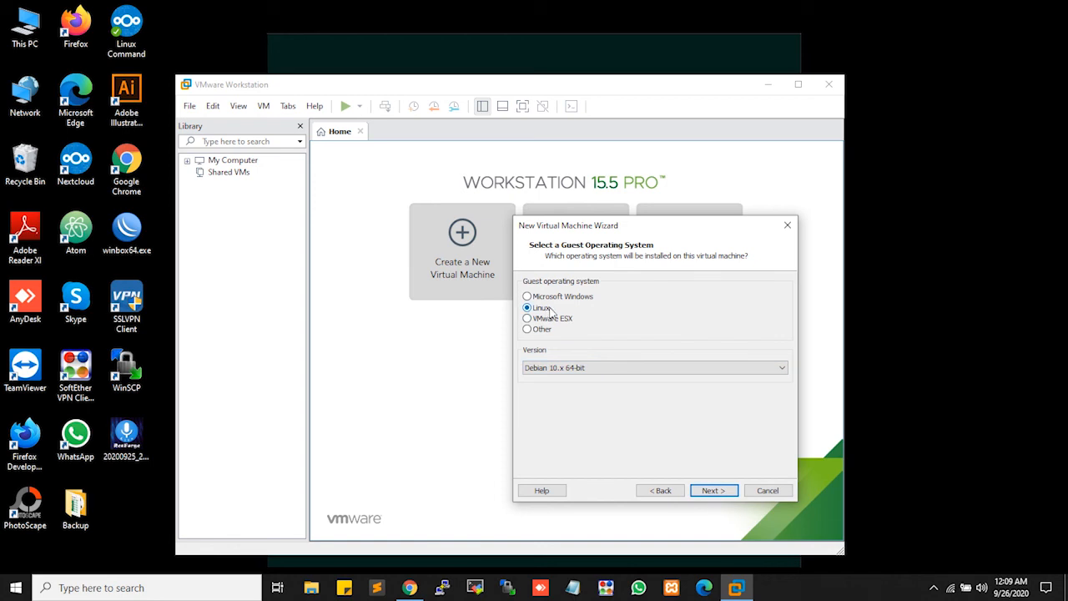
click(572, 373)
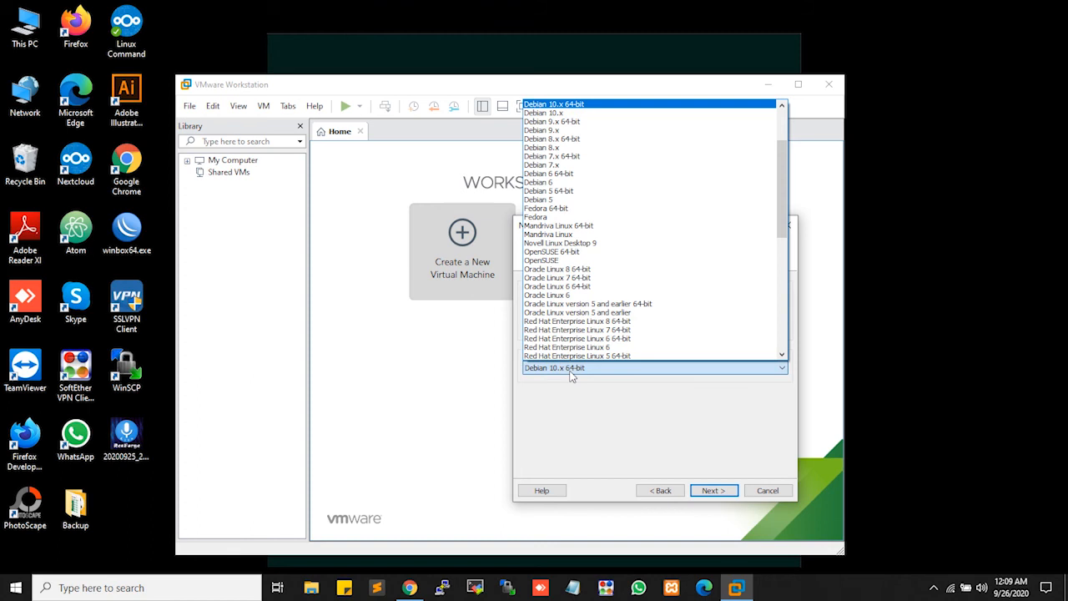
scroll(584, 288, down, 11)
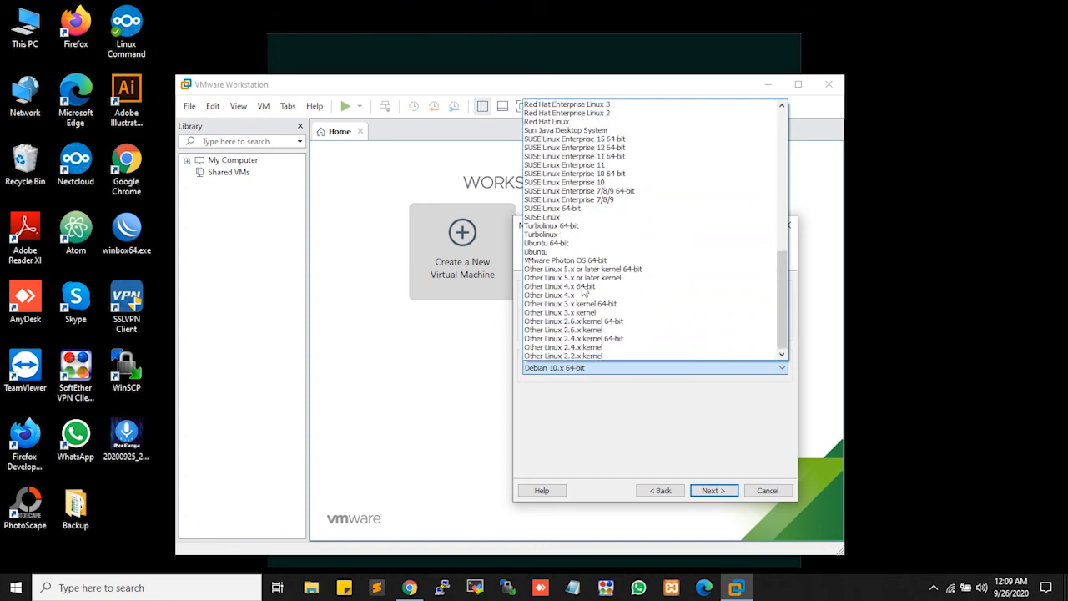
click(567, 243)
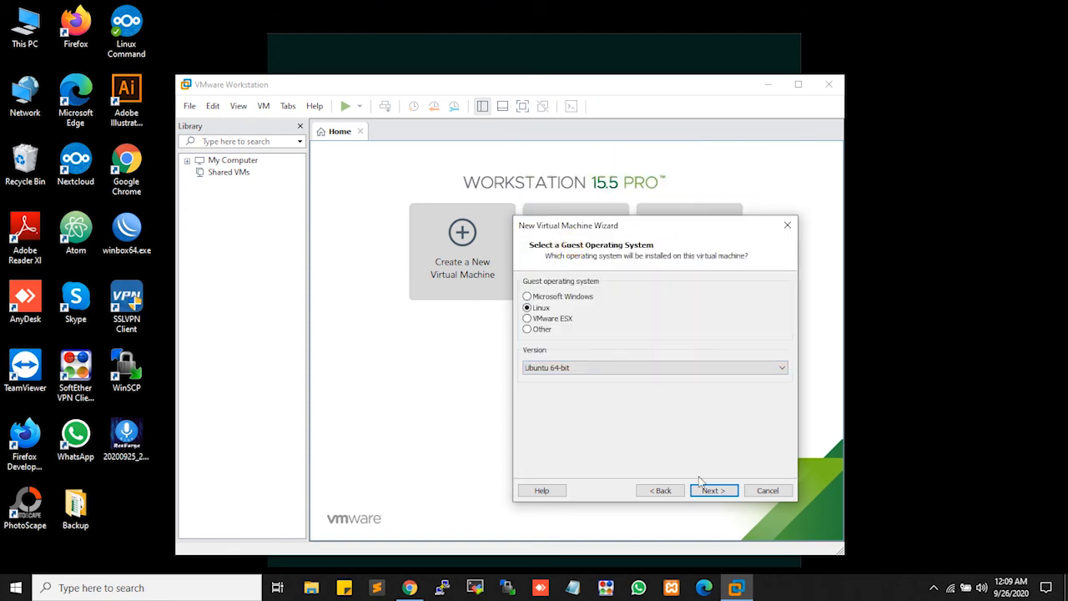
click(710, 492)
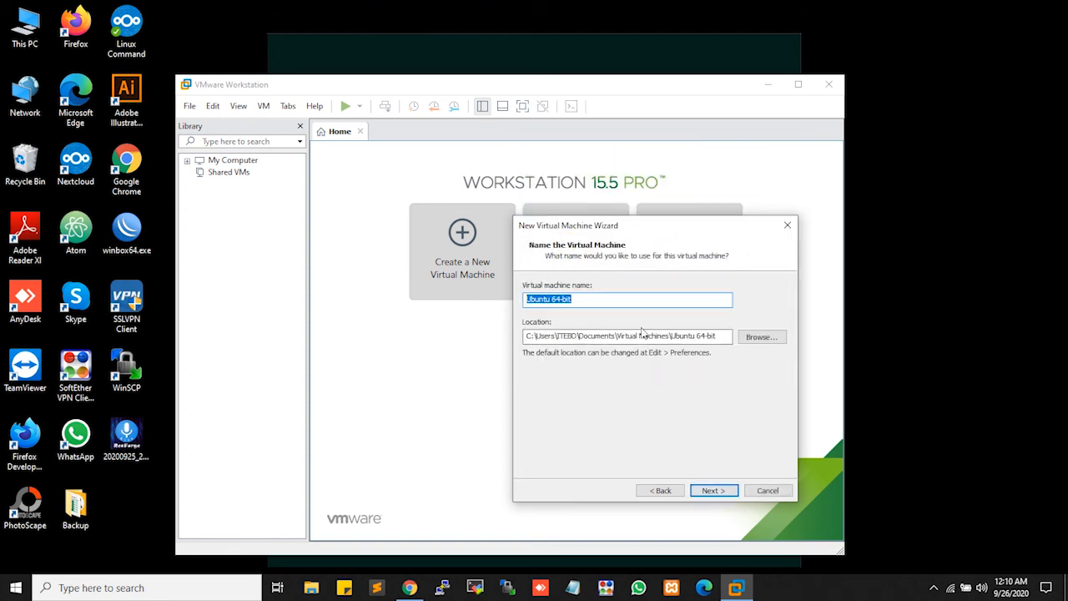
- Name the virtual machine "Ubuntu Live Server"
click(592, 298)
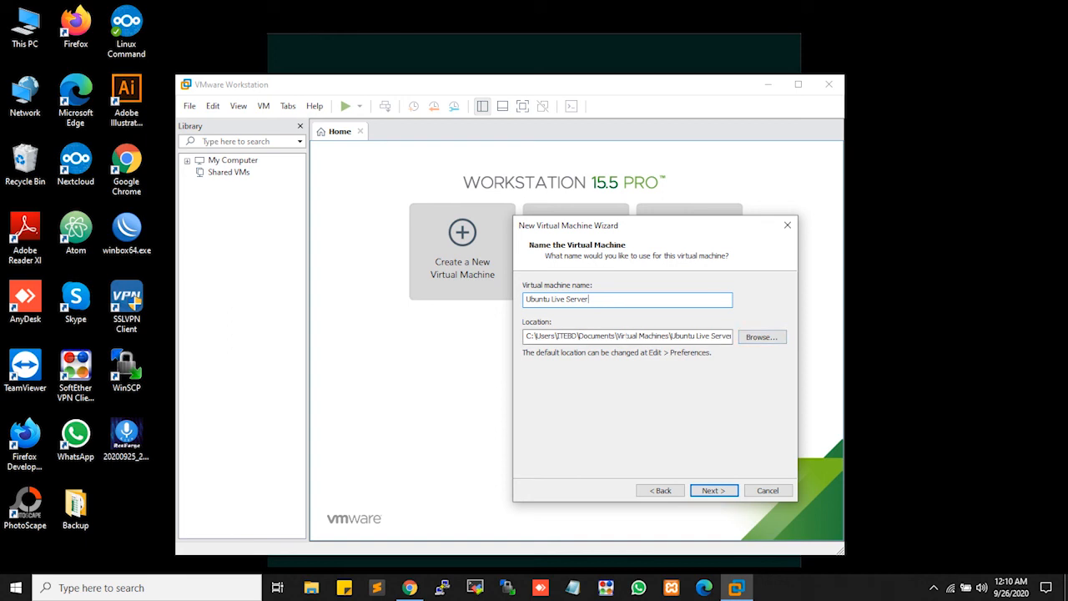
click(754, 338)
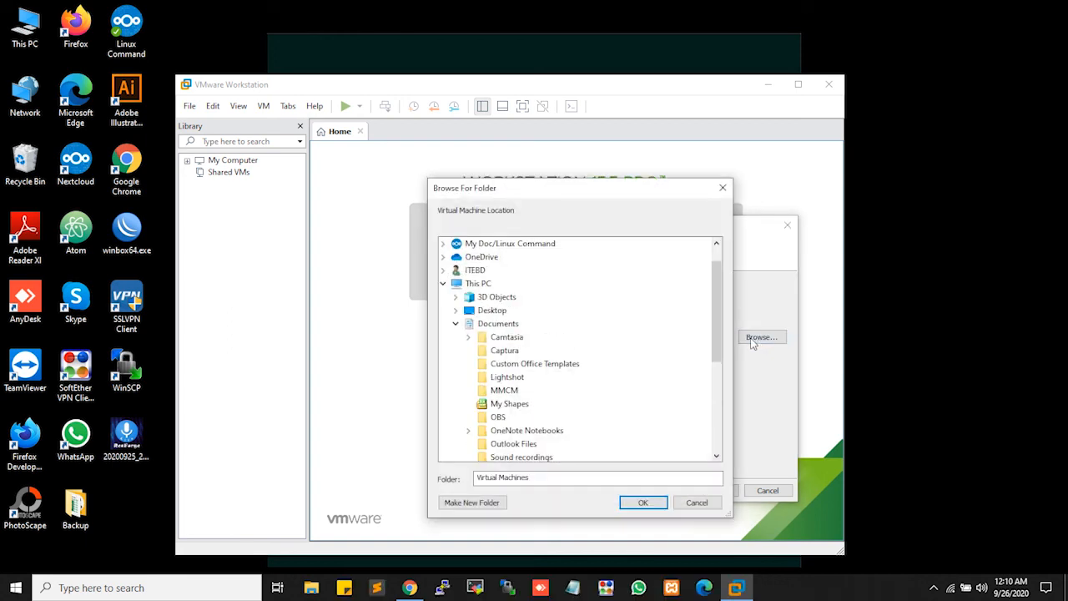
click(456, 323)
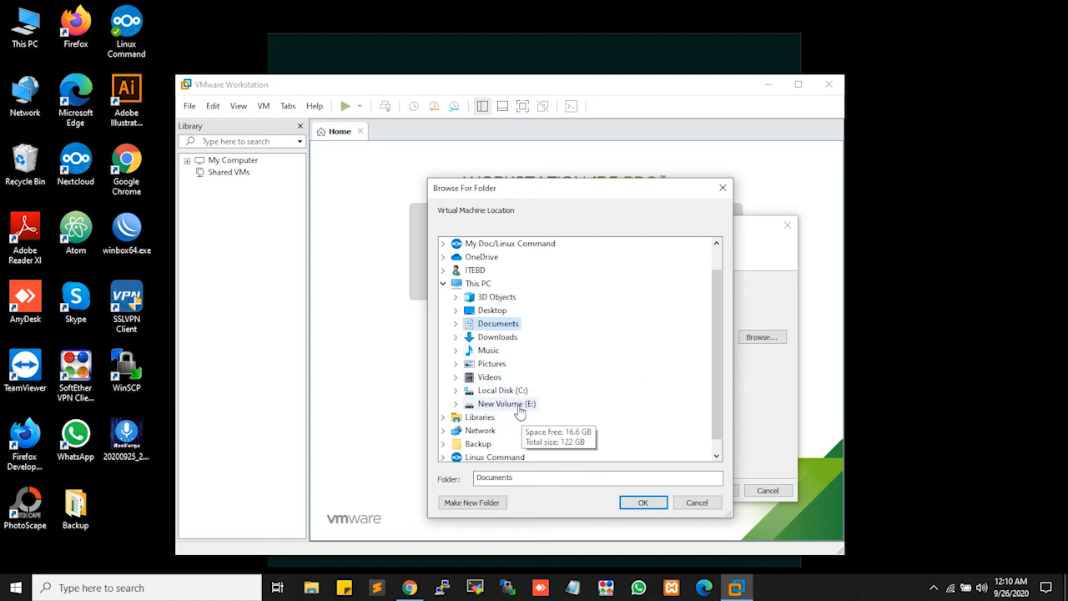
click(693, 502)
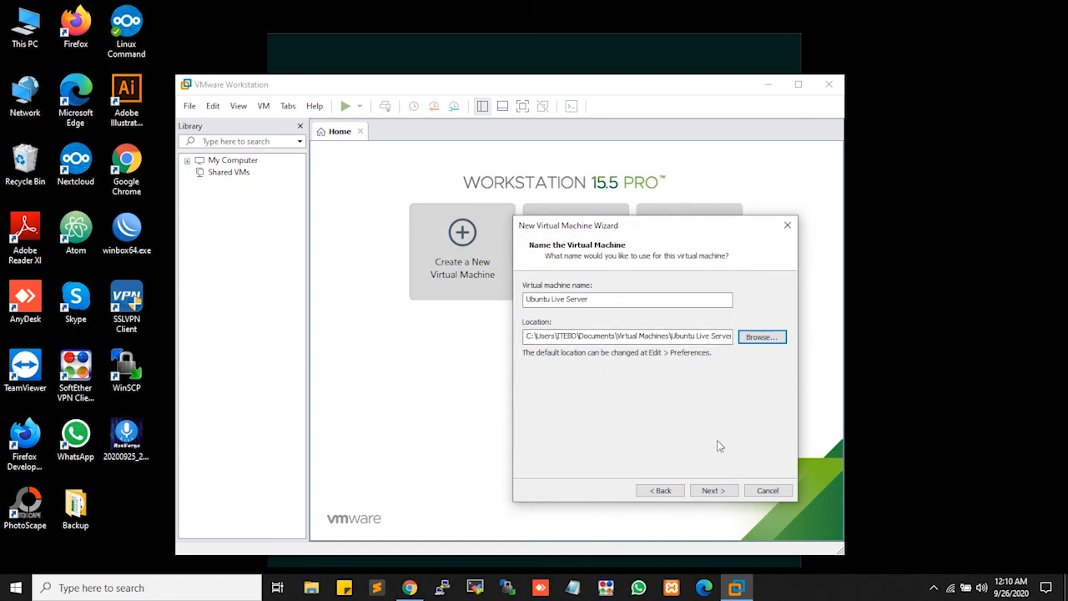
- Accept the default storage location and review the processor options, keeping 1 processor with 1 core per processor
click(711, 490)
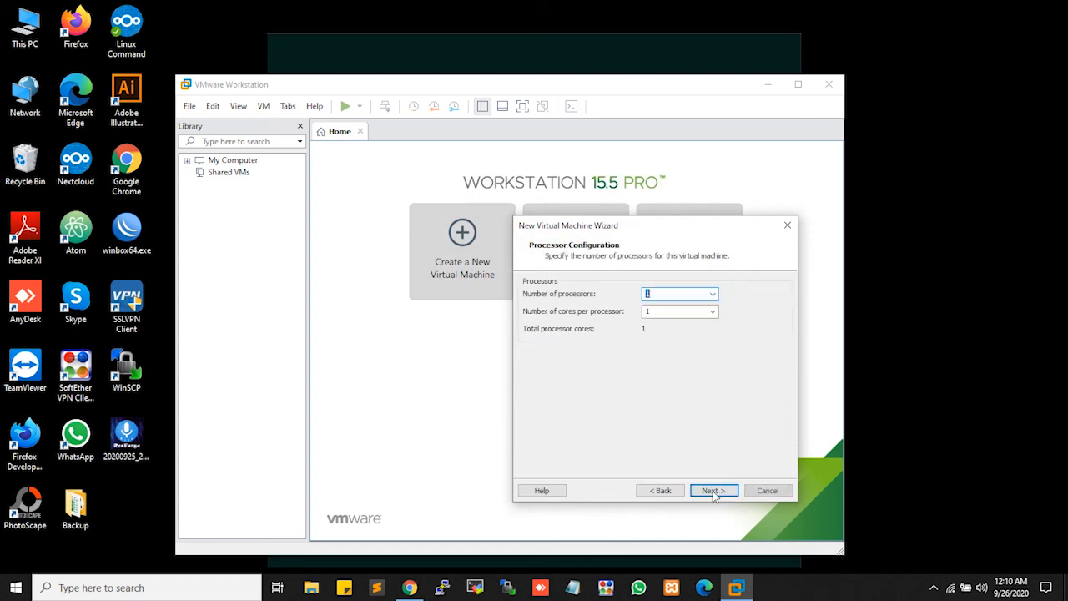
click(713, 295)
click(712, 292)
click(713, 311)
click(758, 318)
click(714, 490)
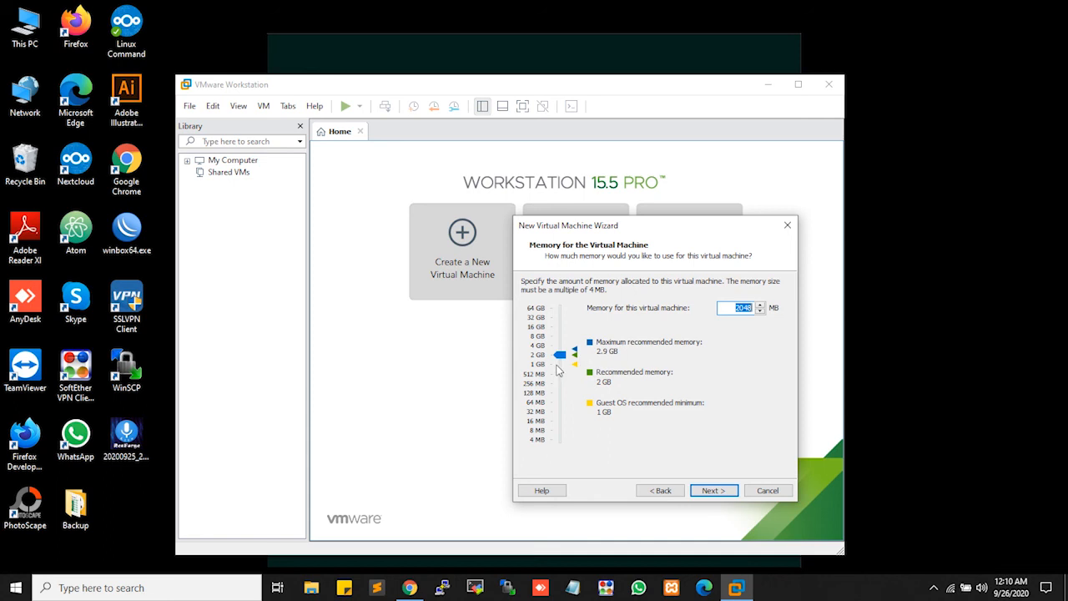
- Adjust the memory allocated to the virtual machine and accept it
click(560, 372)
click(718, 491)
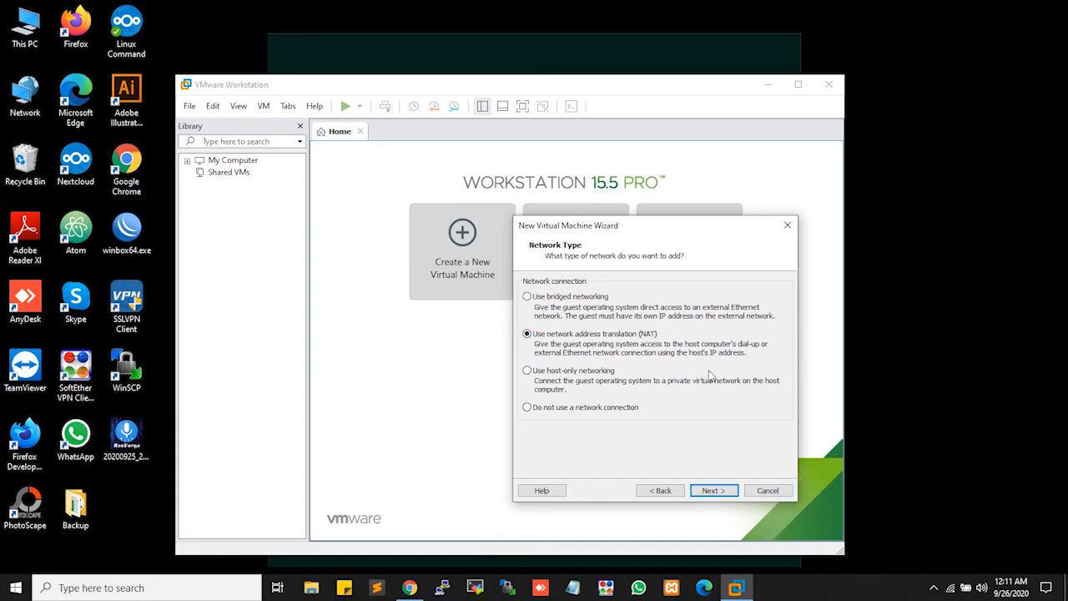
- Accept network address translation (NAT) as the network type and LSI Logic as the SCSI controller
click(714, 489)
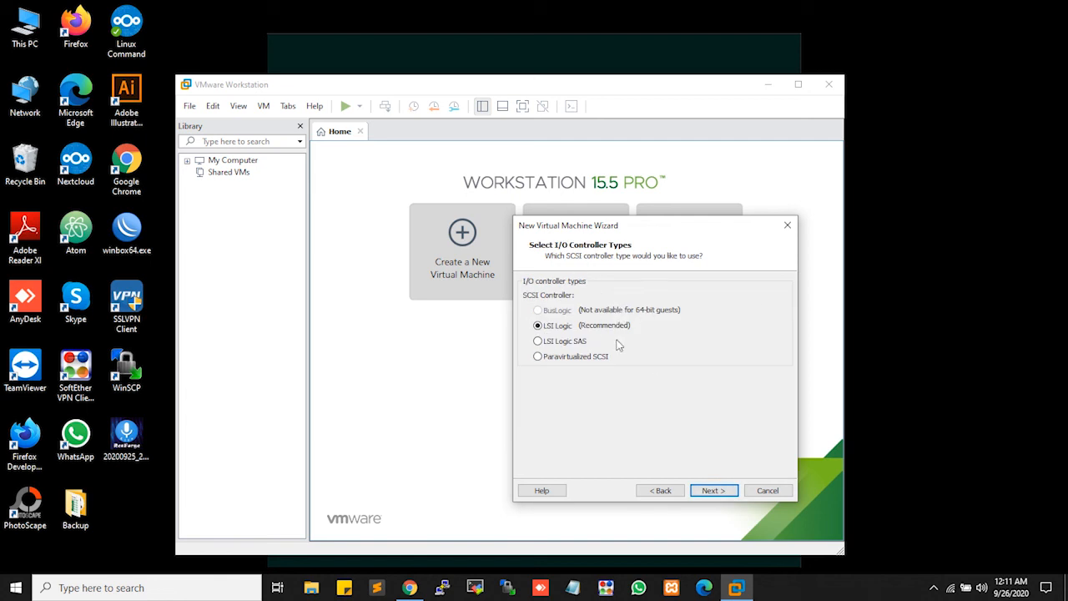
click(714, 490)
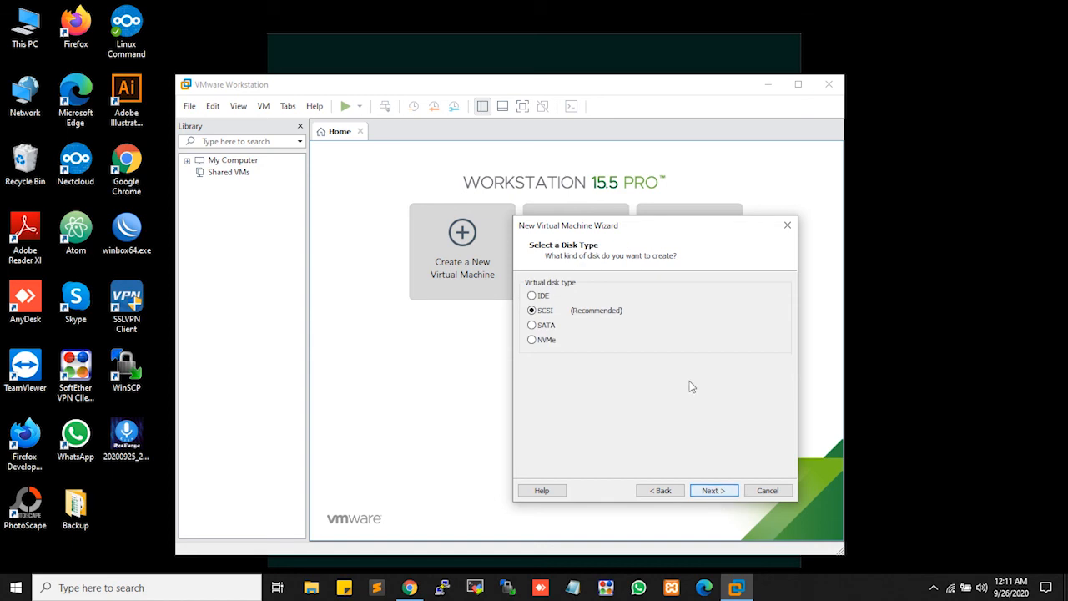
- Create a new SCSI virtual disk with a maximum size of 10 GB, stored as a single file
click(713, 490)
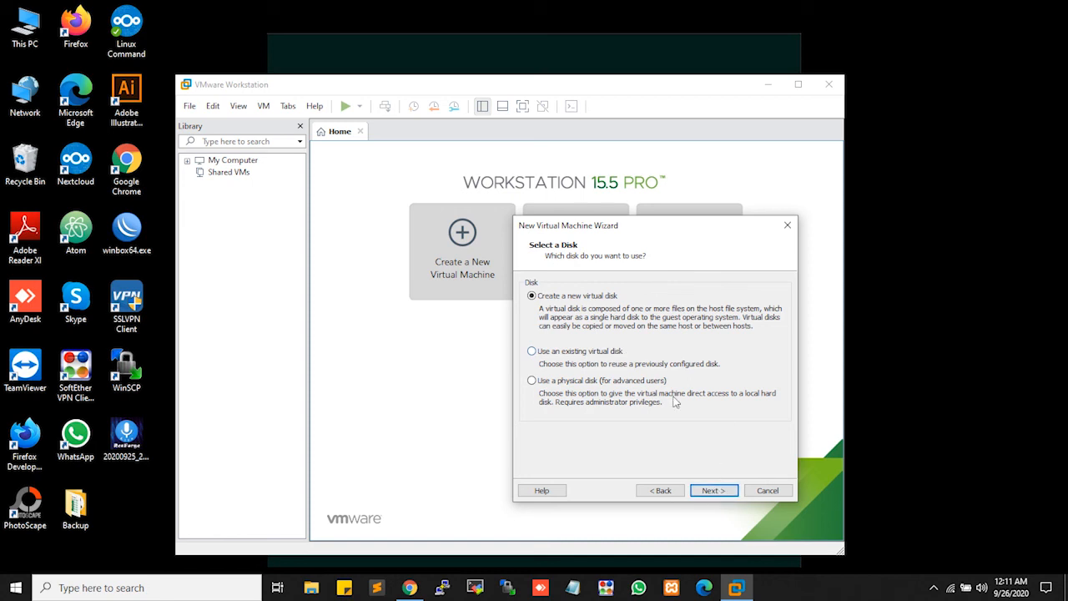
click(717, 490)
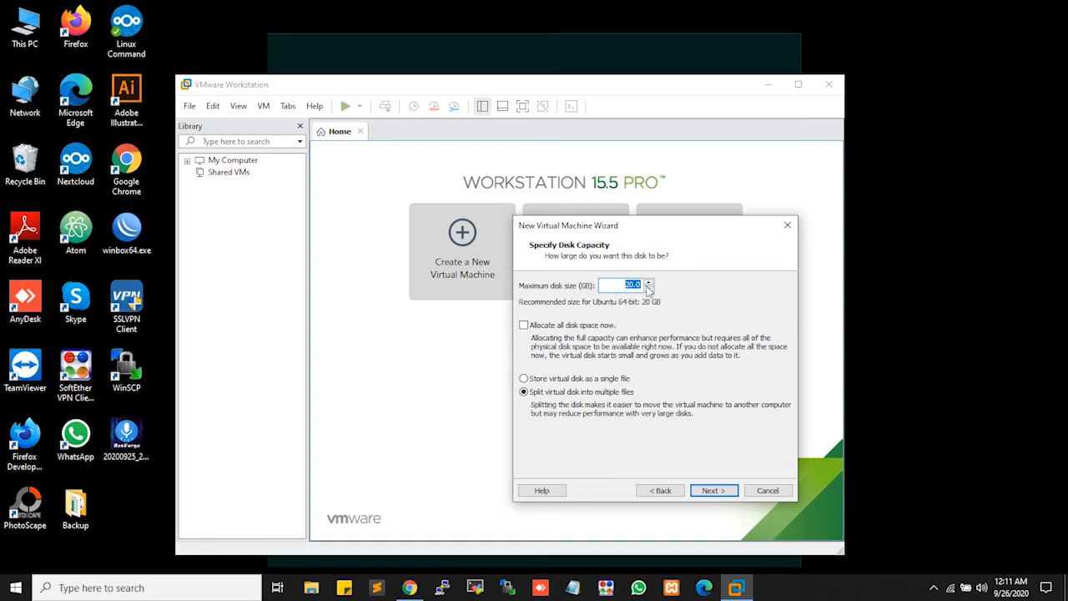
click(648, 288)
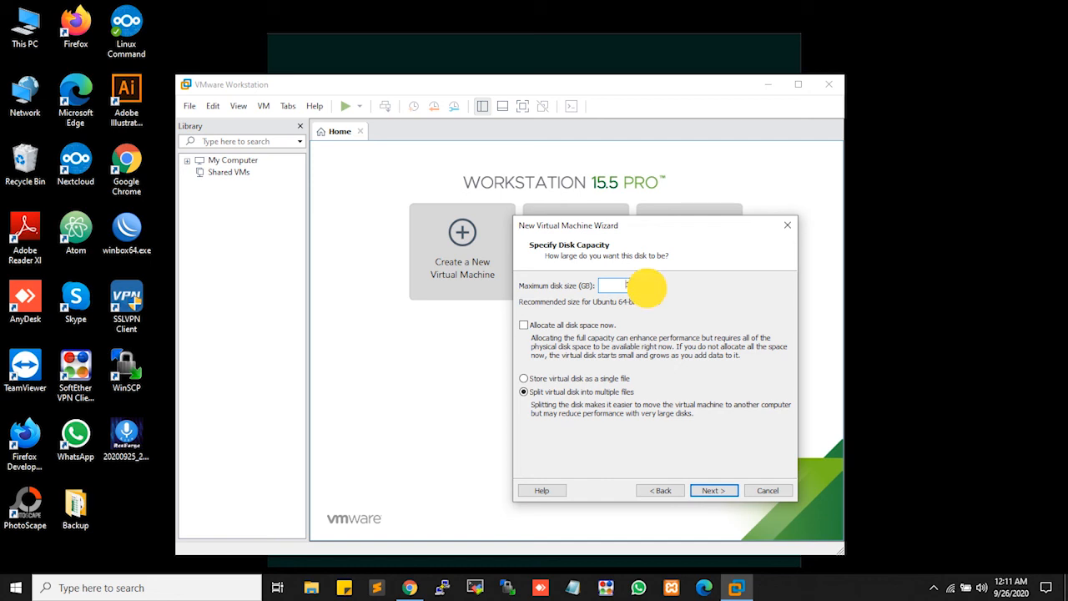
click(648, 290)
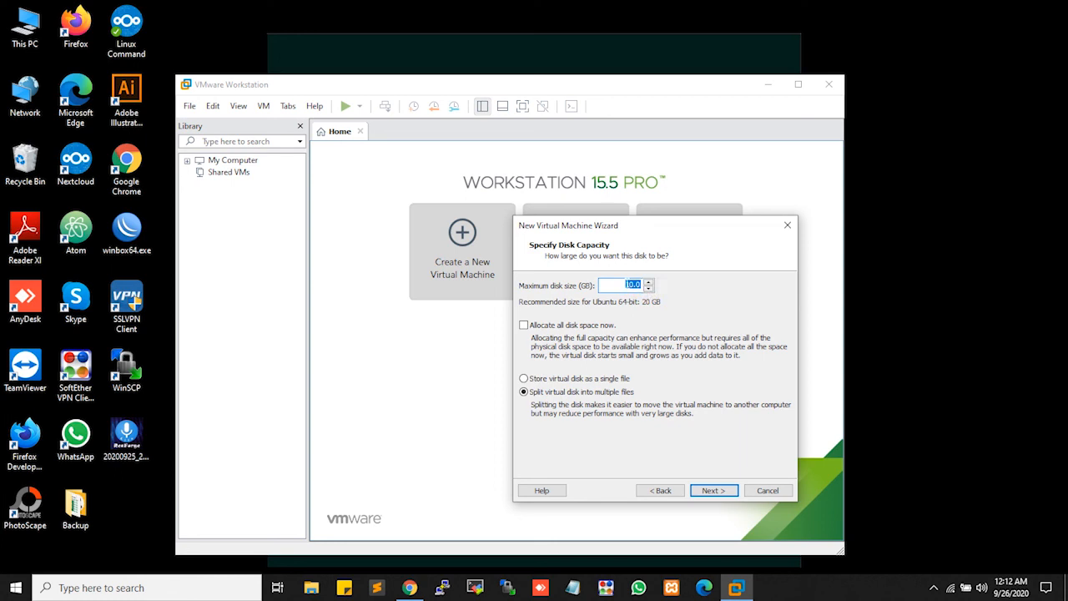
click(630, 284)
click(630, 285)
click(571, 380)
click(715, 490)
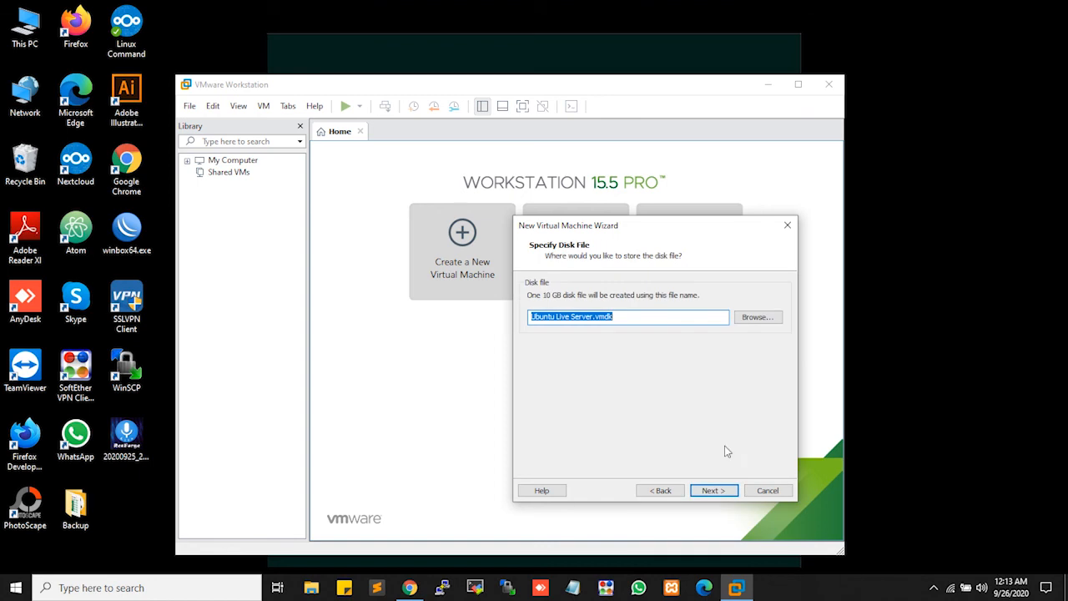
- Accept the default disk file name and finish creating the virtual machine
click(713, 491)
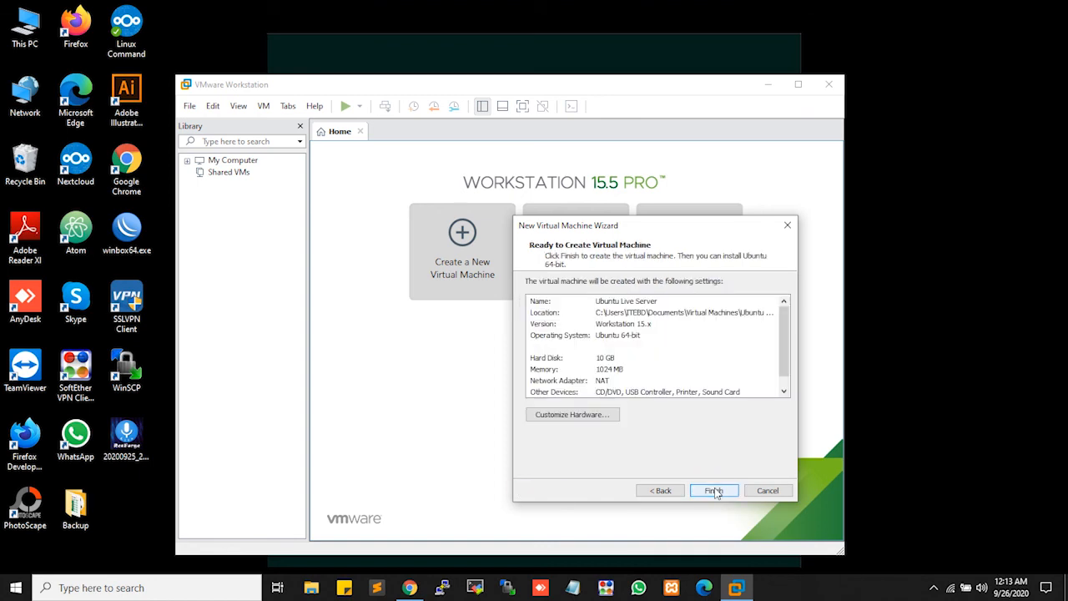
click(713, 491)
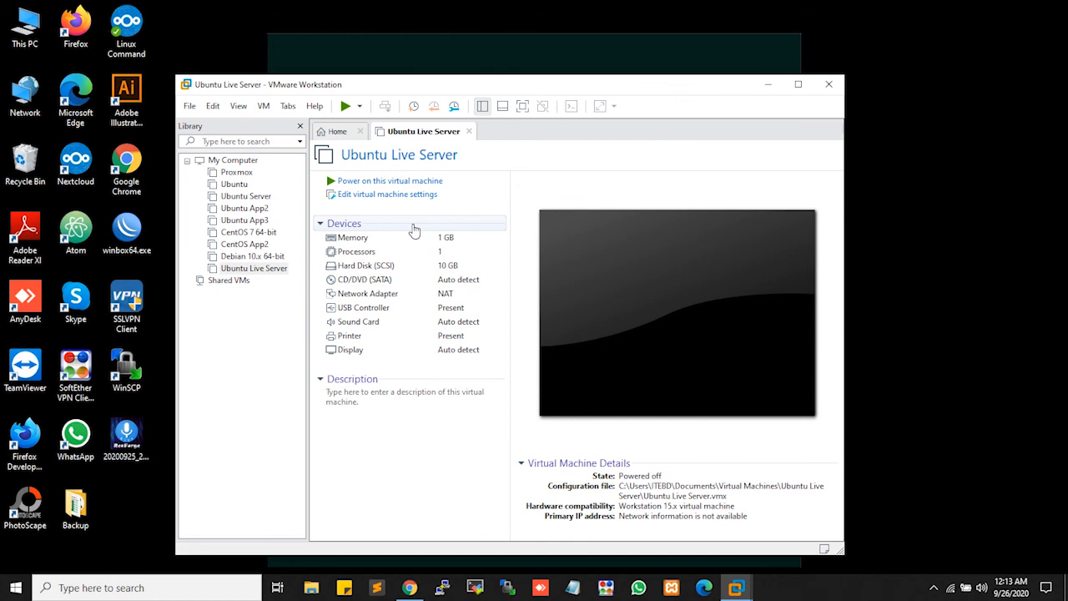
- Attach the ISO image ubuntu-18.04.5-live-server-amd64.iso to the virtual machine's CD/DVD (SATA) drive
click(426, 287)
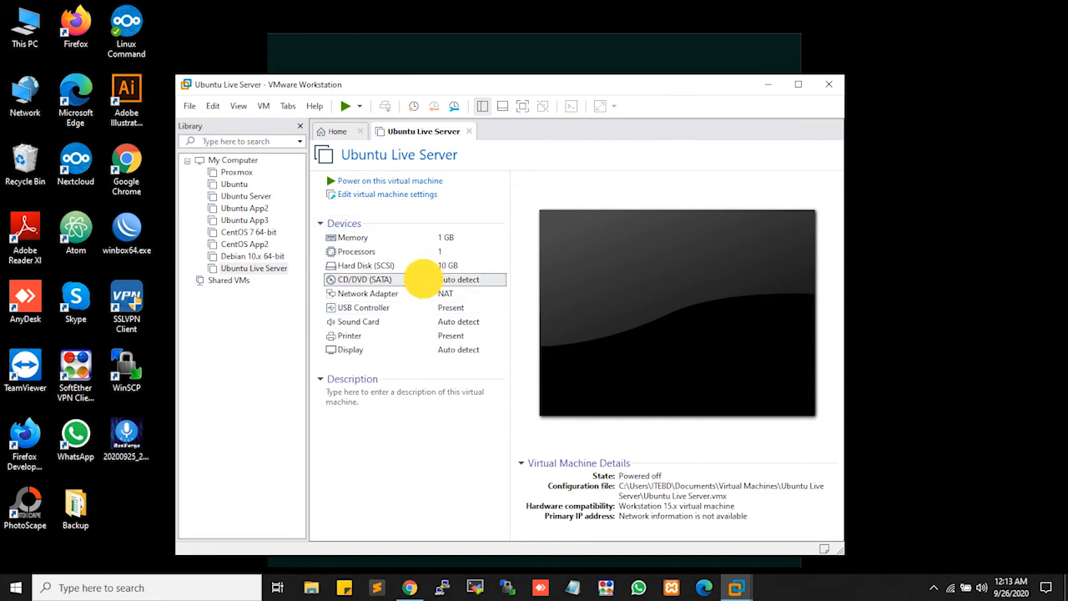
double_click(425, 285)
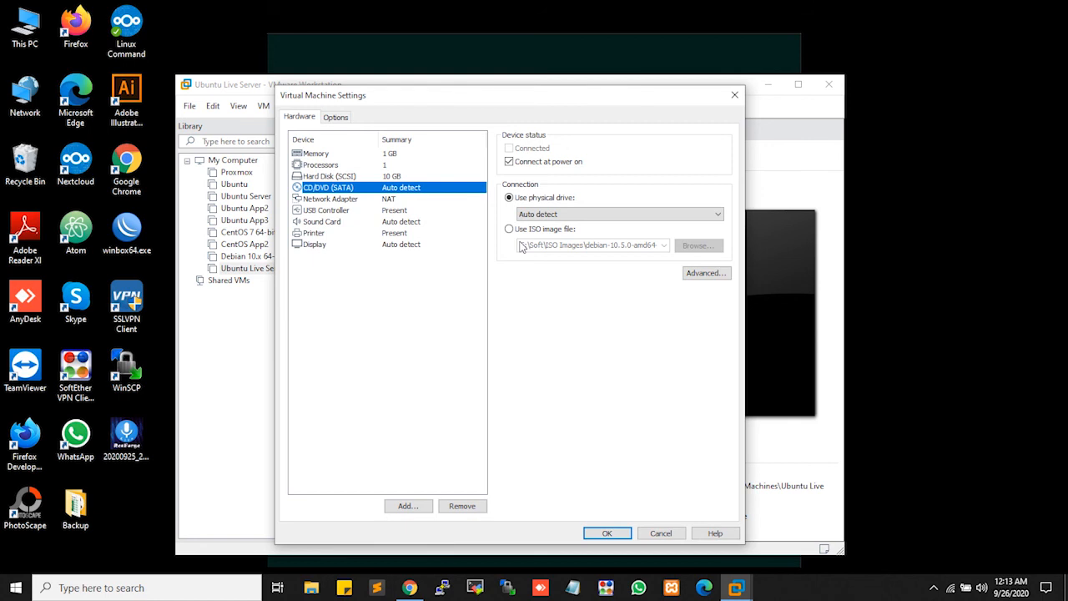
click(538, 230)
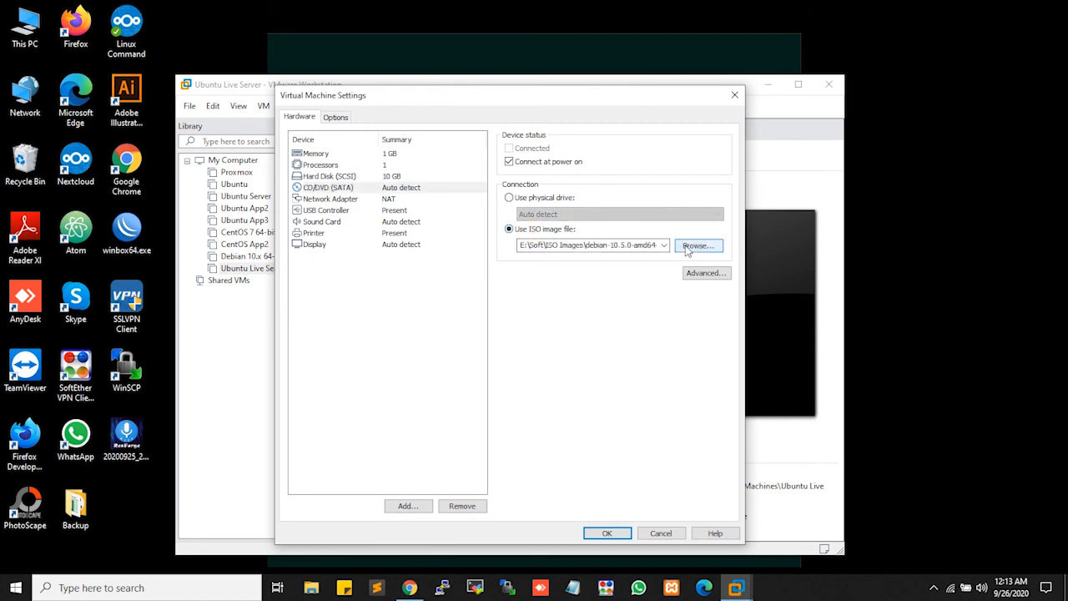
click(688, 248)
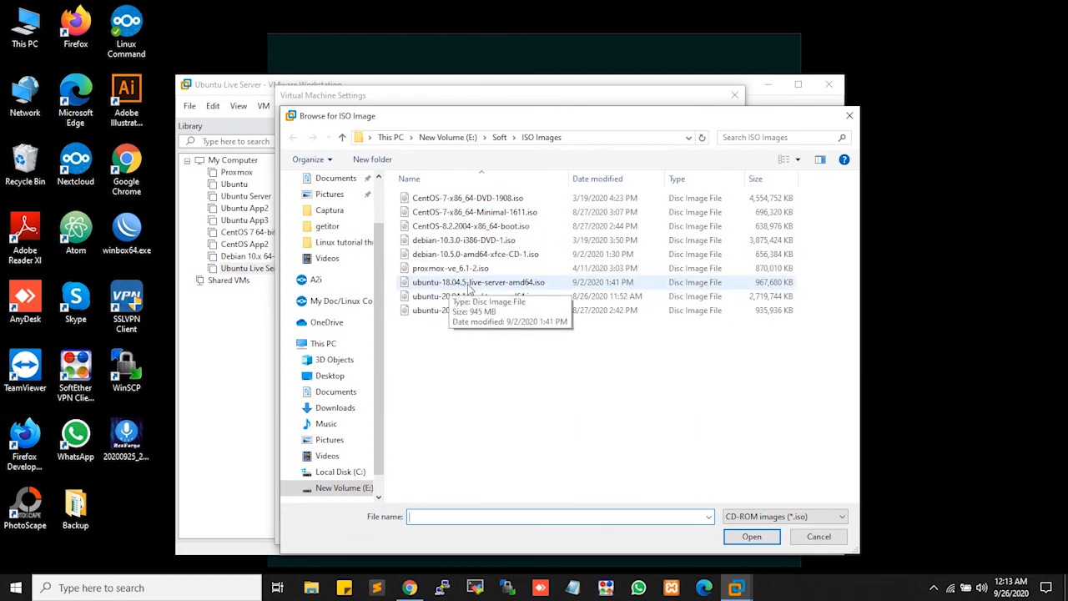
click(494, 285)
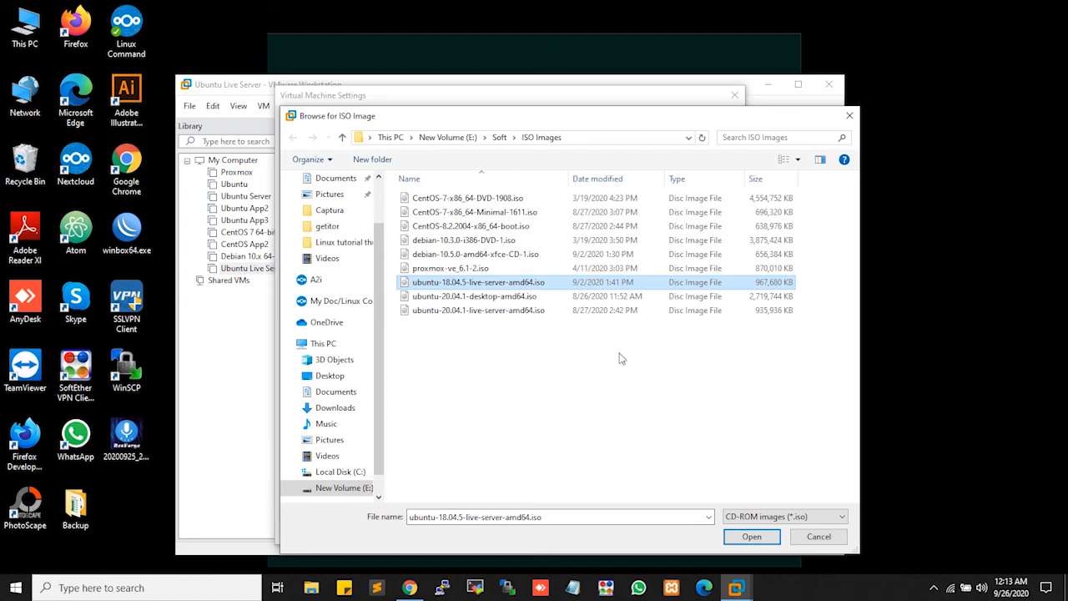
click(753, 537)
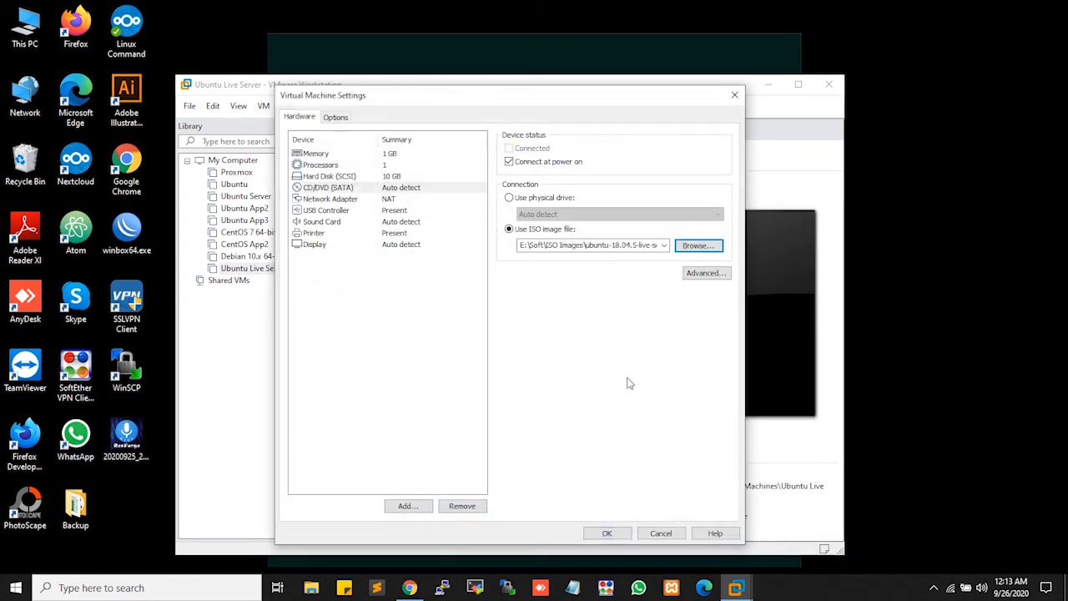
click(607, 533)
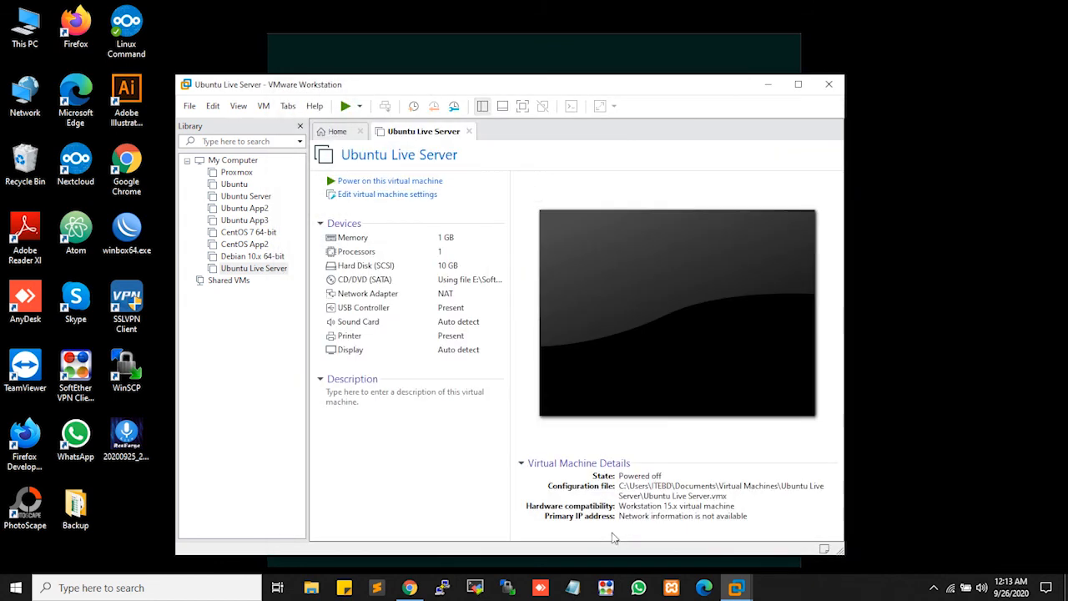
- Power on the Ubuntu Live Server virtual machine, dismiss the notices, and maximize the window
click(360, 107)
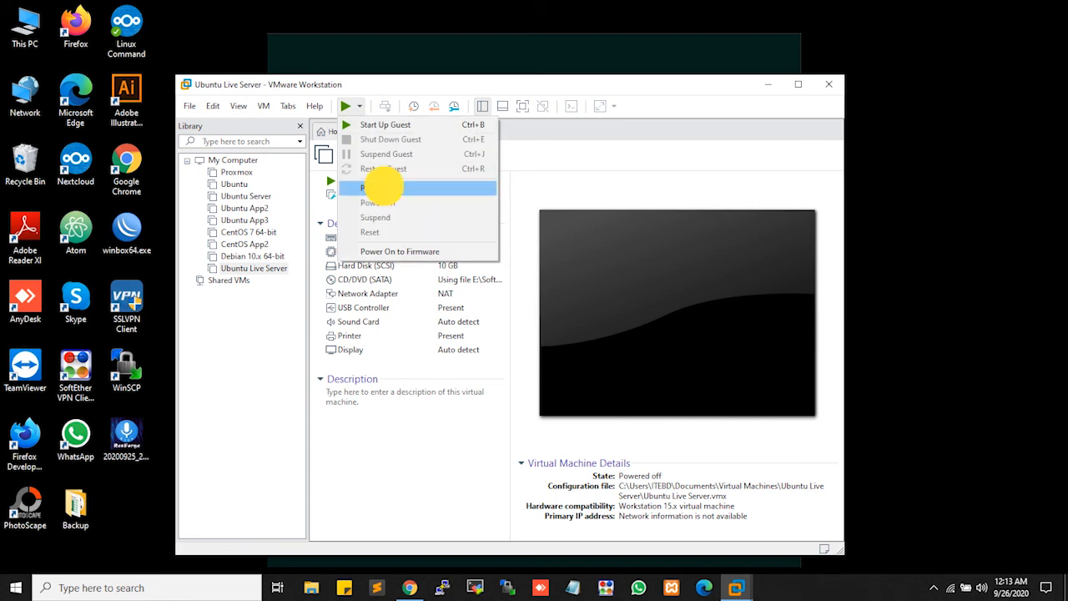
click(386, 189)
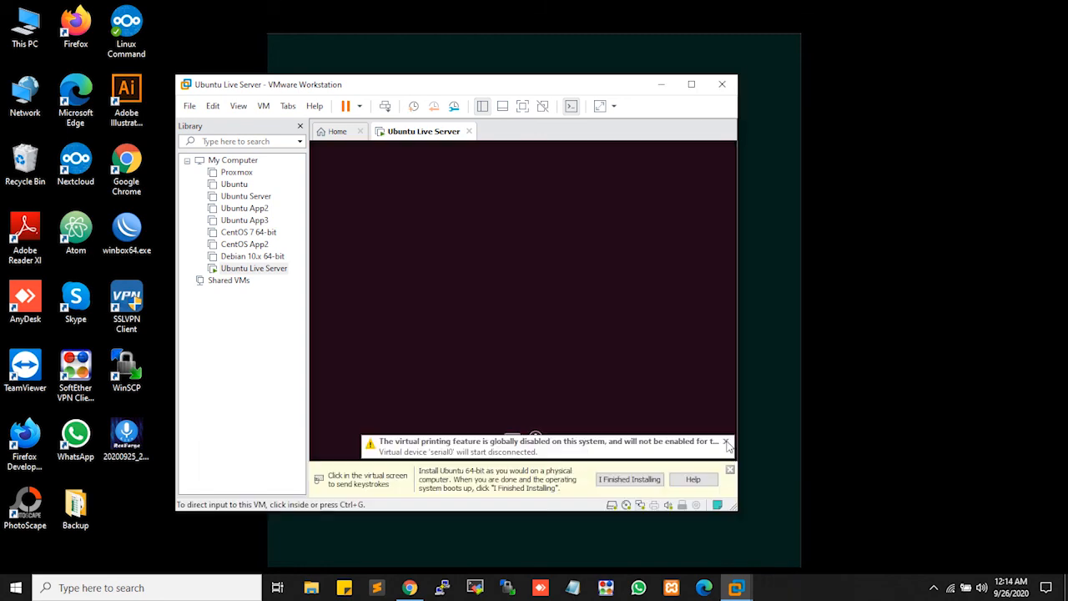
click(726, 443)
click(730, 470)
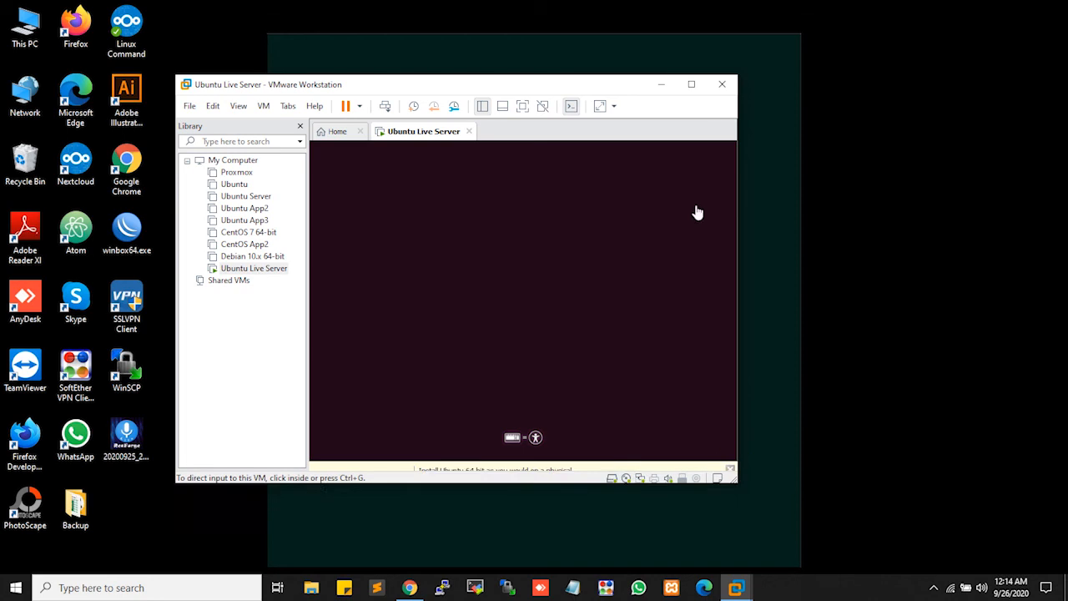
click(691, 84)
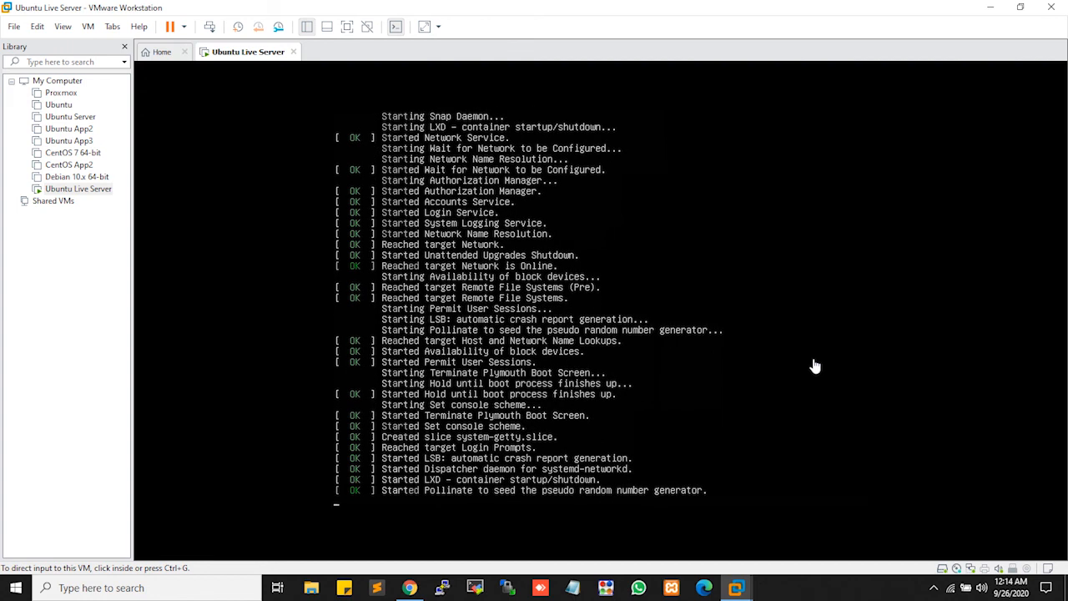
- Direct input to the virtual machine and choose English as the installer language
click(816, 365)
key(Return)
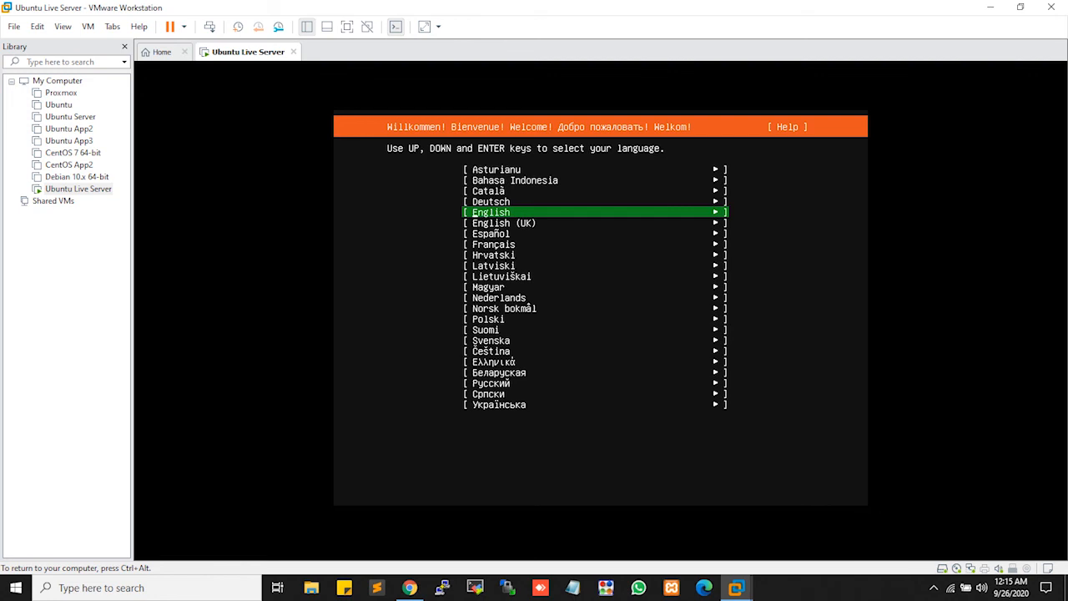
key(Return)
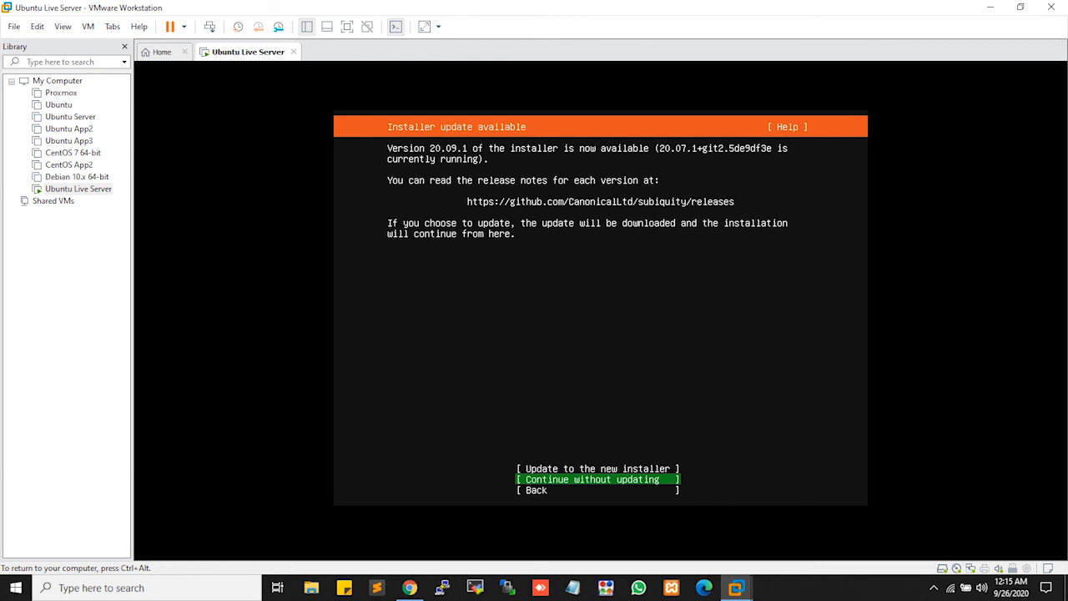
- Continue without updating the installer and accept English (US) as the keyboard layout and variant
key(Up)
key(Down)
key(Return)
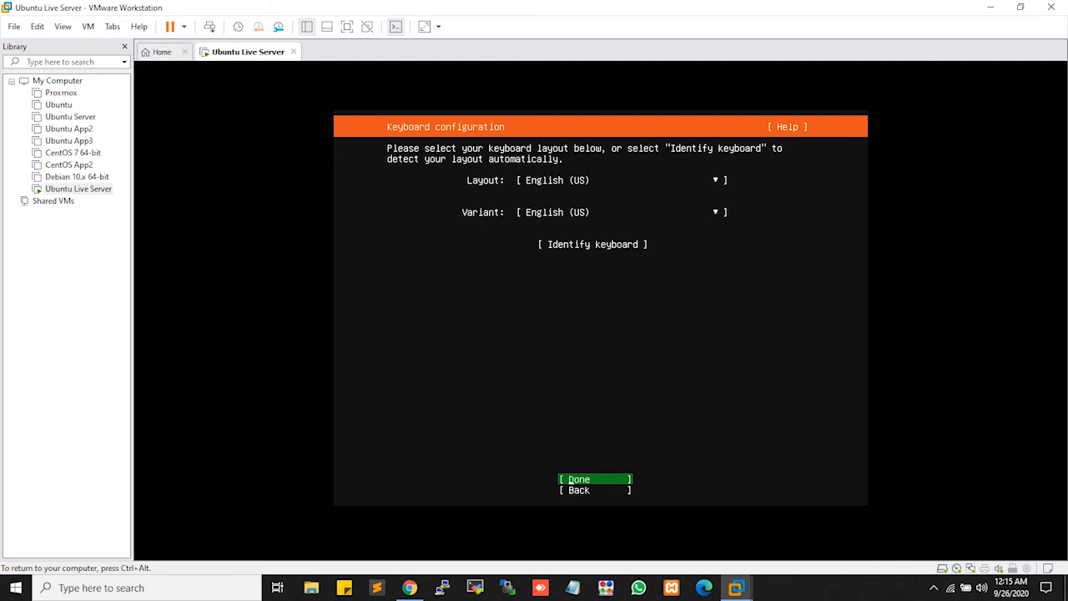
key(Return)
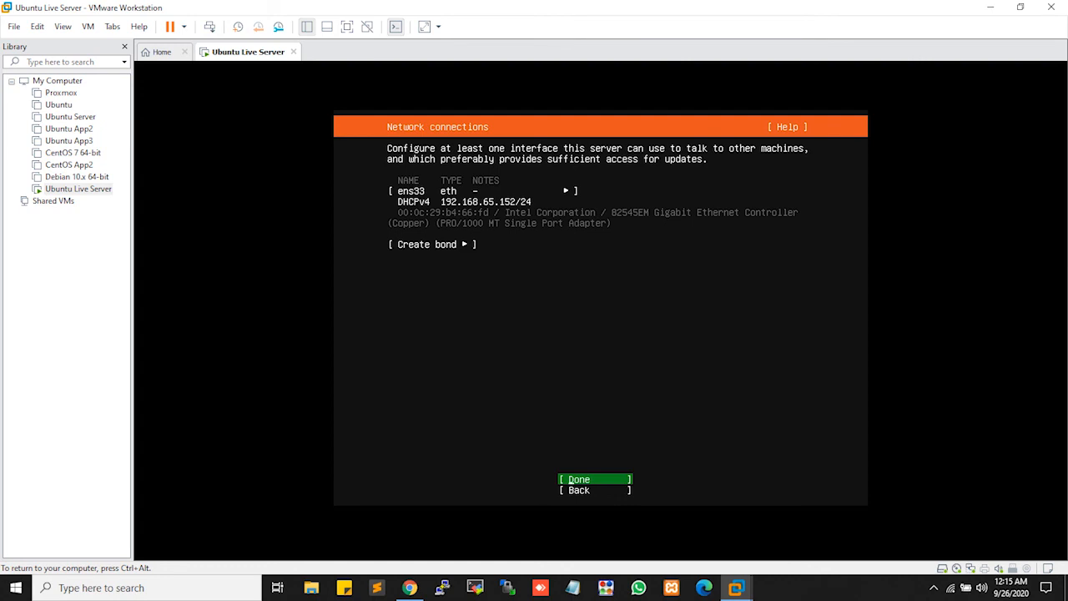
- Open the IPv4 configuration of the ens33 network interface
key(Up)
key(Up)
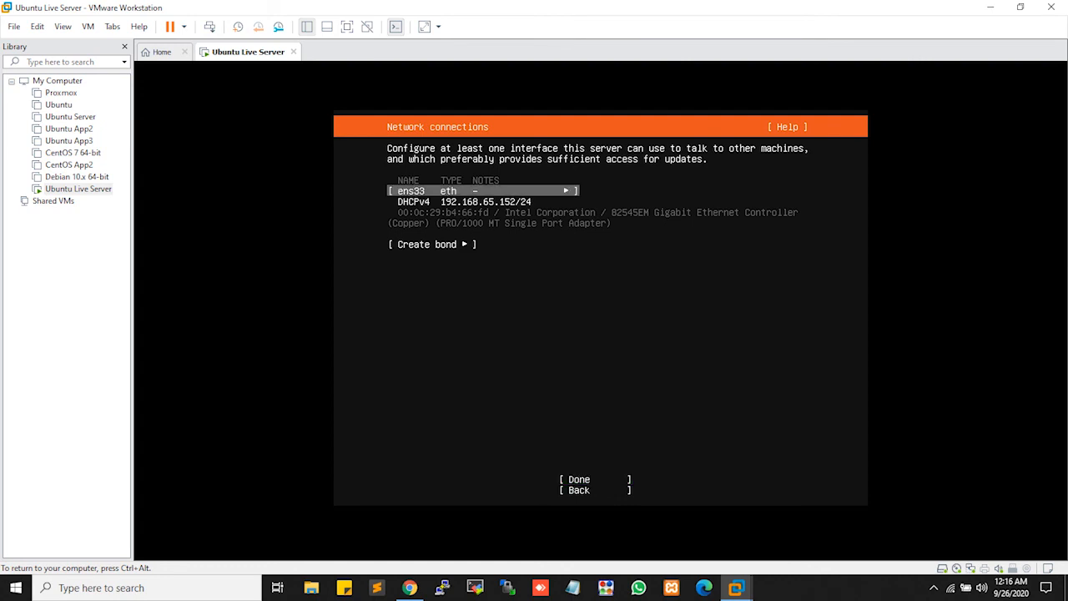
key(Up)
key(Down)
key(Down)
key(Up)
key(Return)
key(Down)
key(Down)
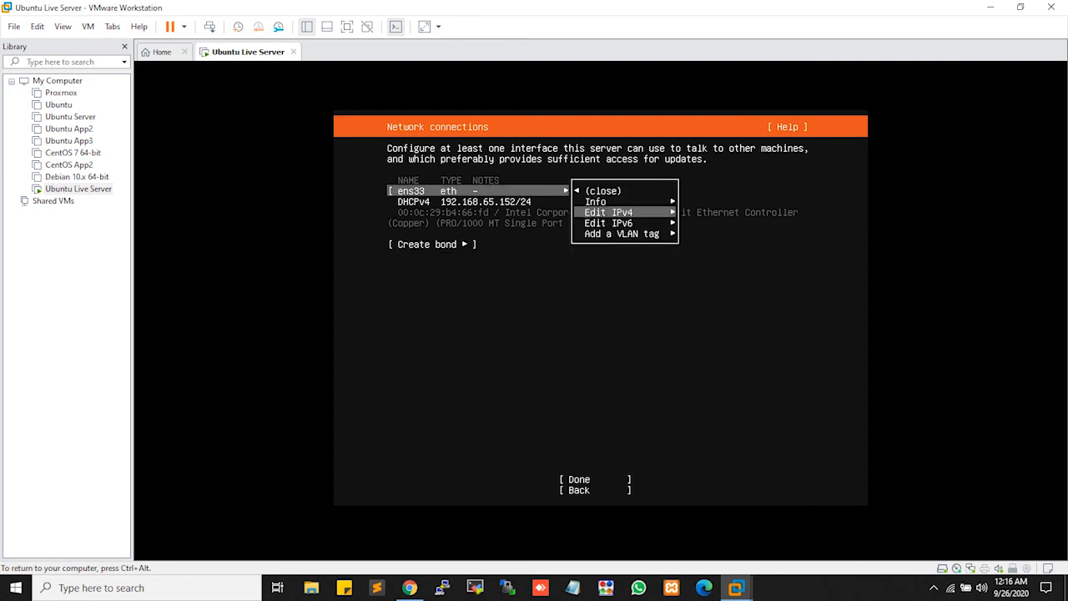
key(Return)
key(Down)
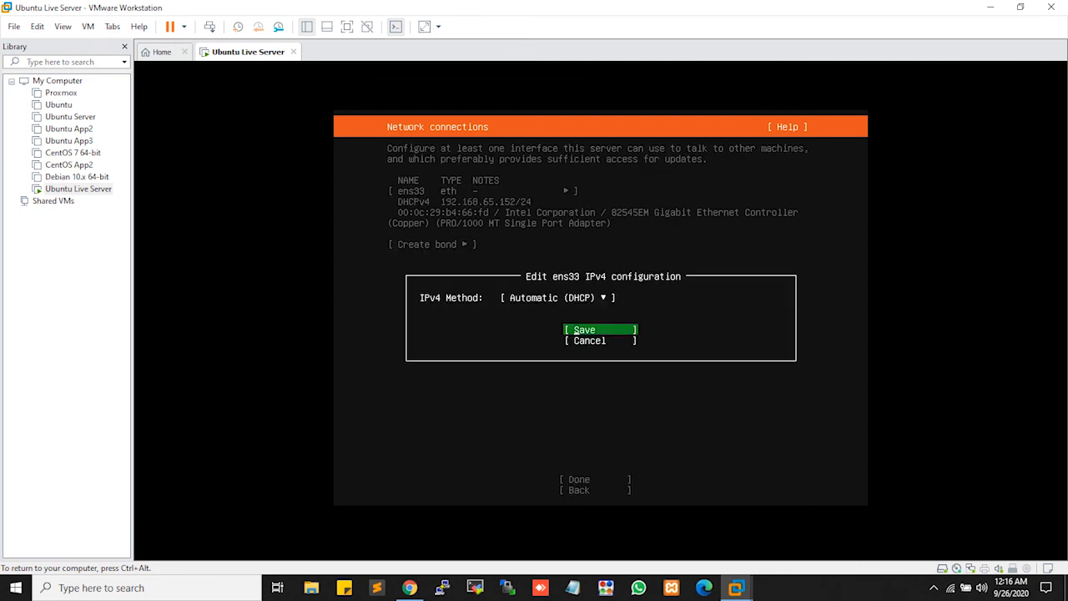
- Switch the ens33 IPv4 method to Manual, look over the address fields, and cancel the edit
key(Up)
key(Return)
key(Down)
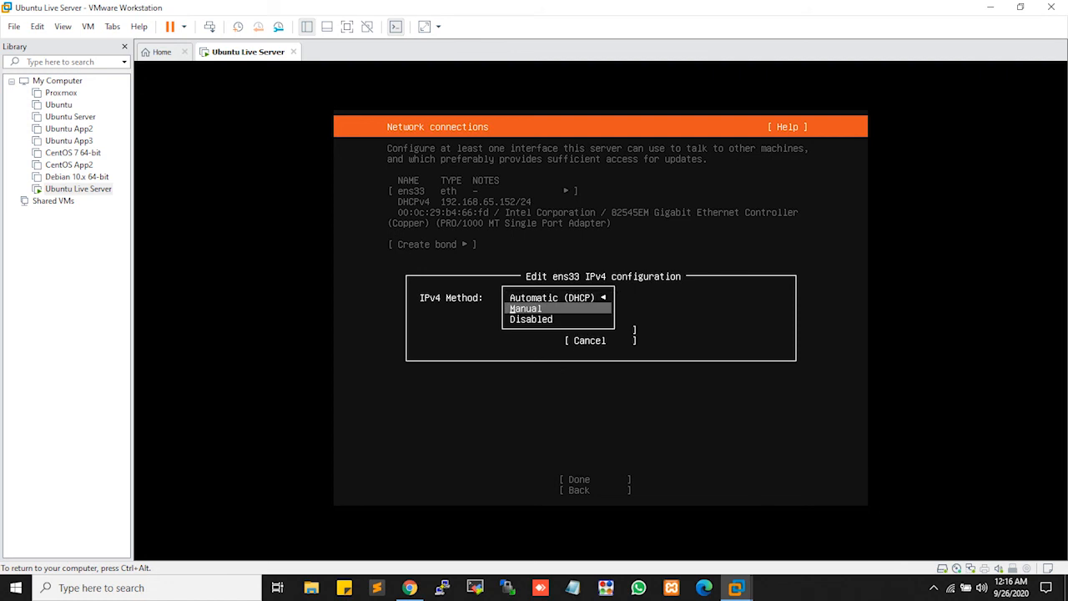
key(Return)
key(Down)
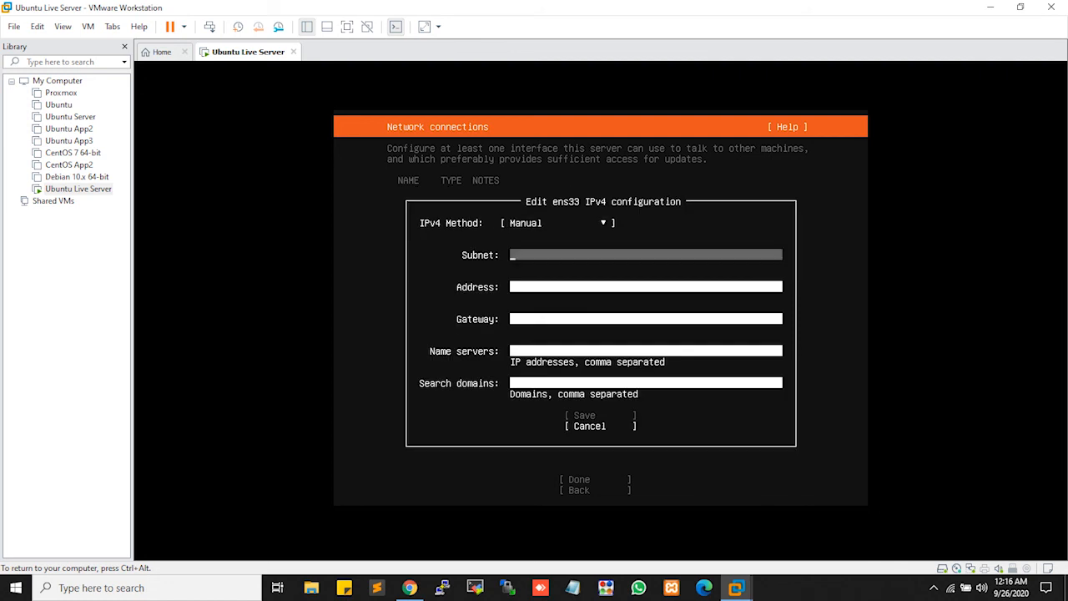
key(Down)
key(Up)
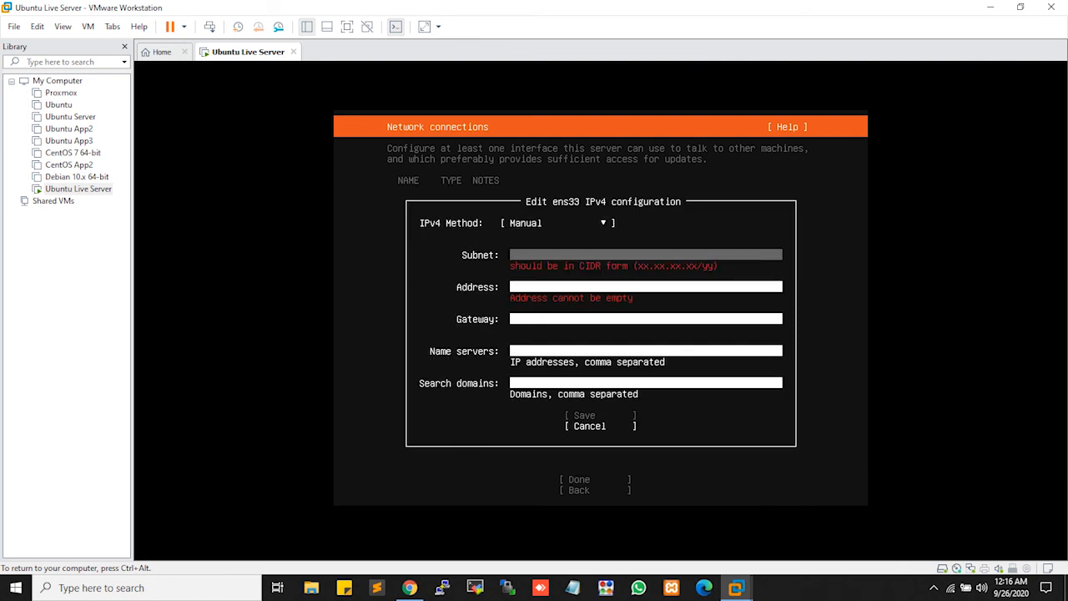
key(Down)
key(Down)
key(Down)
key(Down)
key(Down)
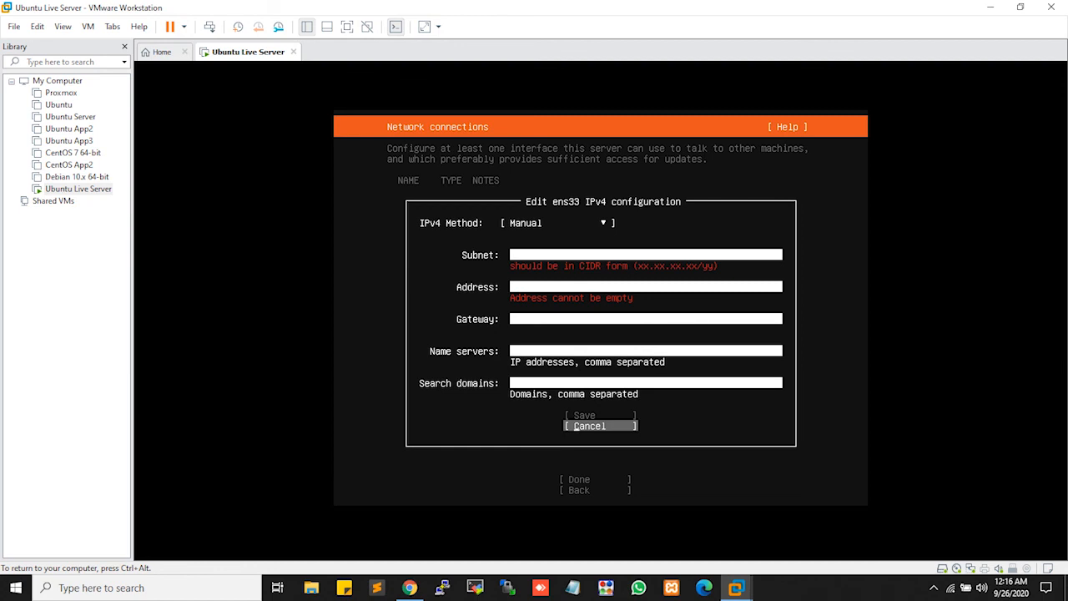
key(Return)
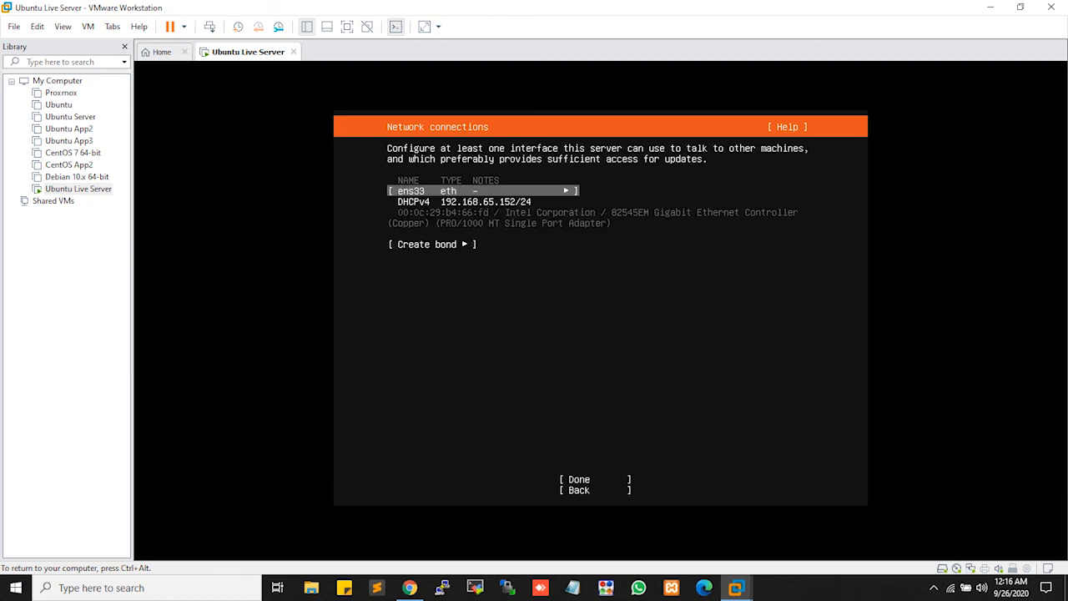
- Accept the network connections with ens33 using DHCP
key(Down)
key(Down)
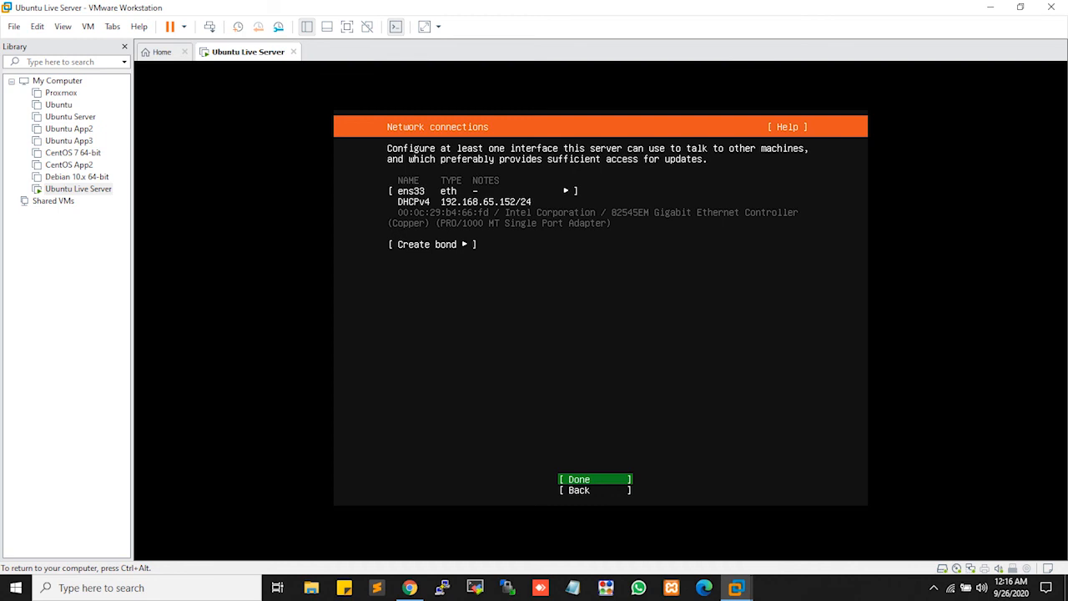
key(Return)
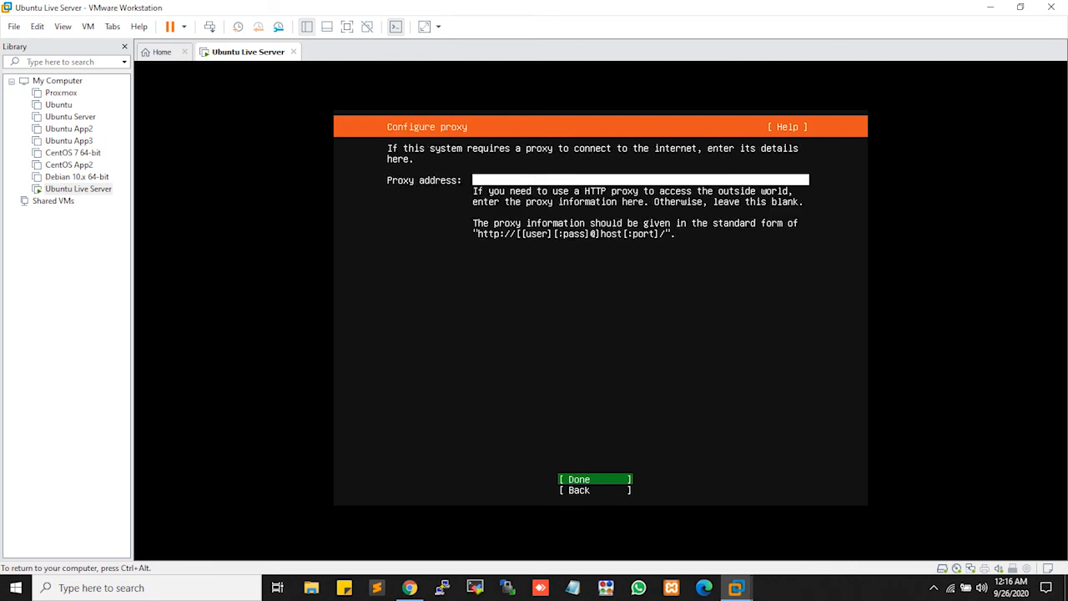
- Leave the proxy address blank and accept the default Ubuntu archive mirror
key(Return)
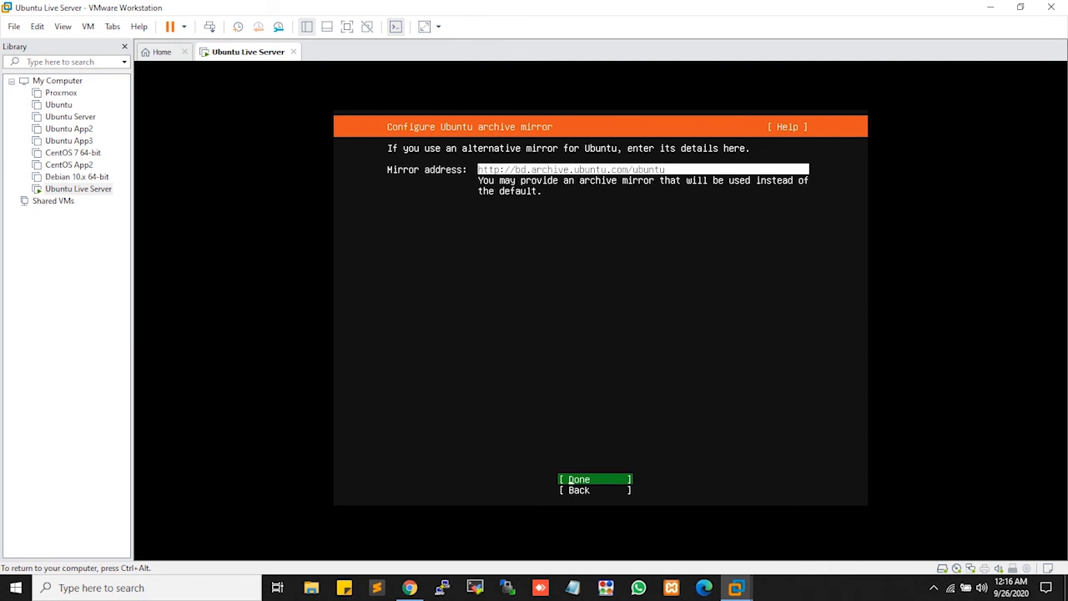
key(Return)
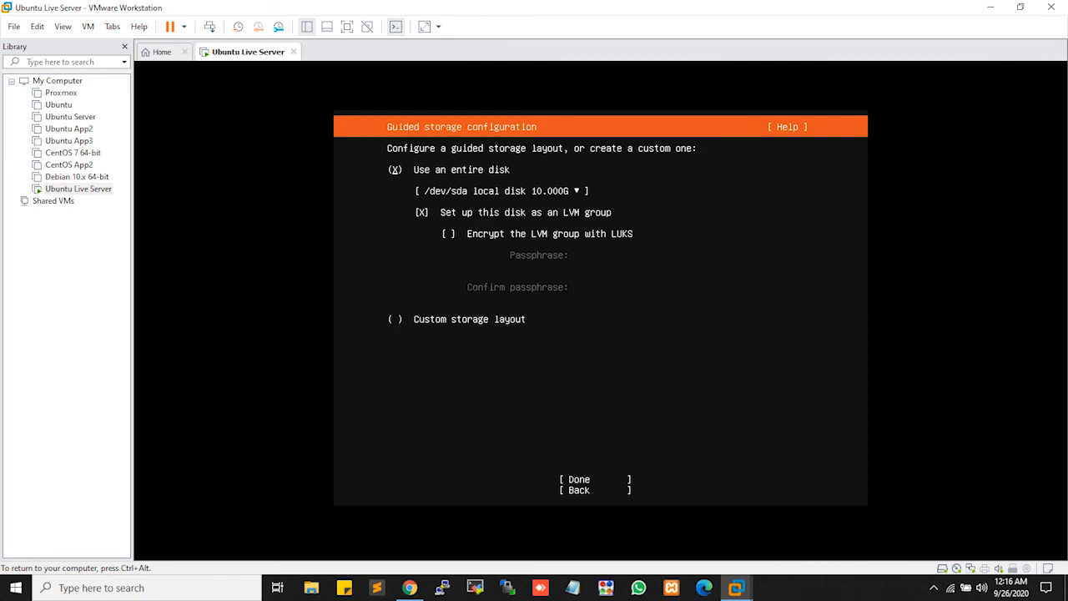
- Accept the guided layout using the entire /dev/sda disk as an LVM group without encryption, and confirm the destructive disk formatting
key(Tab)
key(Tab)
key(Tab)
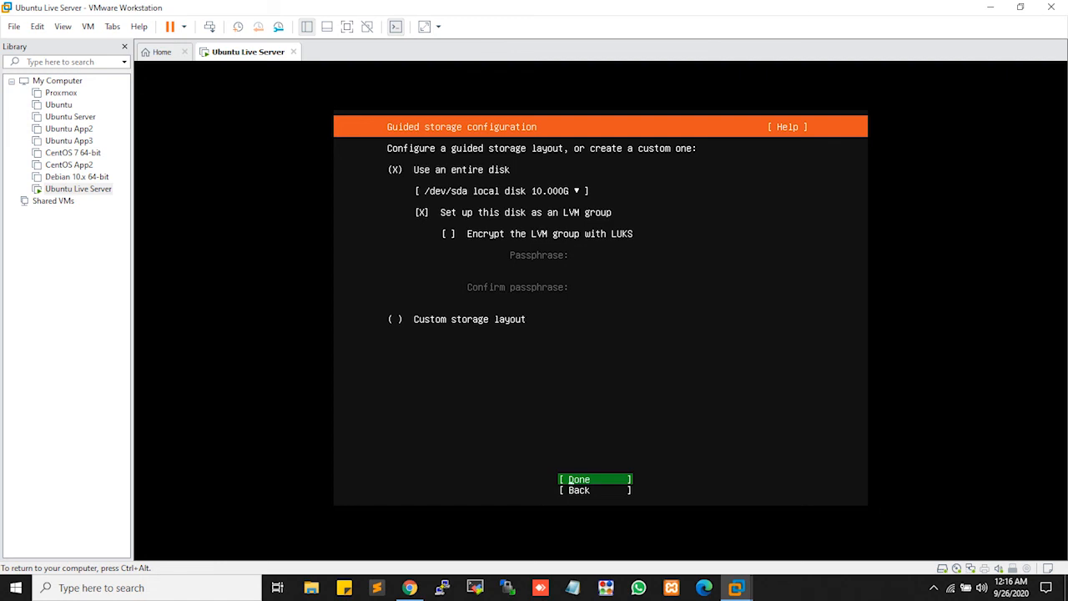
key(Return)
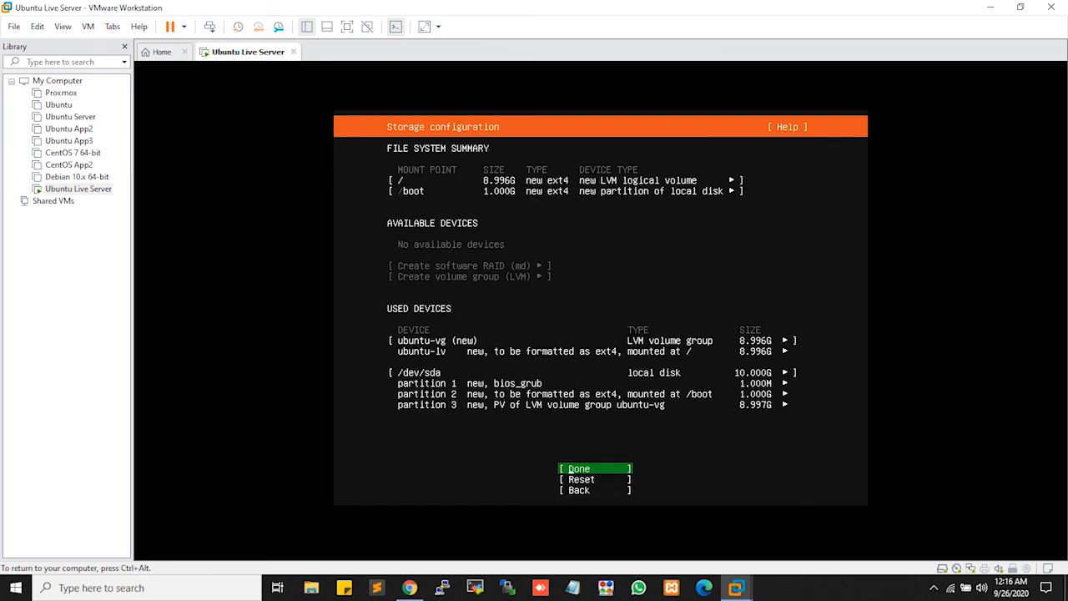
key(Return)
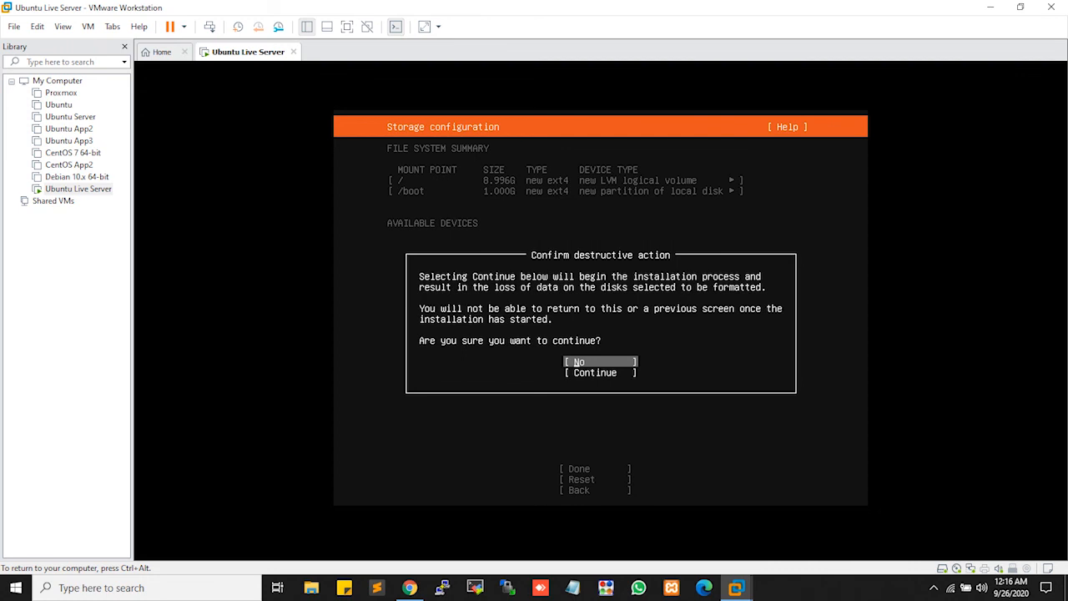
key(Down)
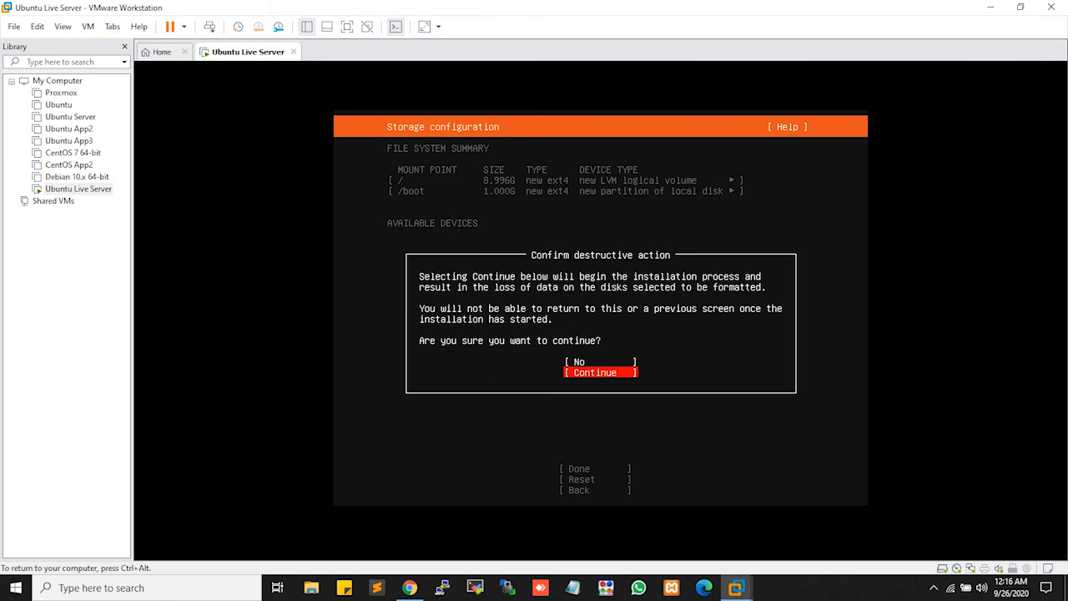
key(Return)
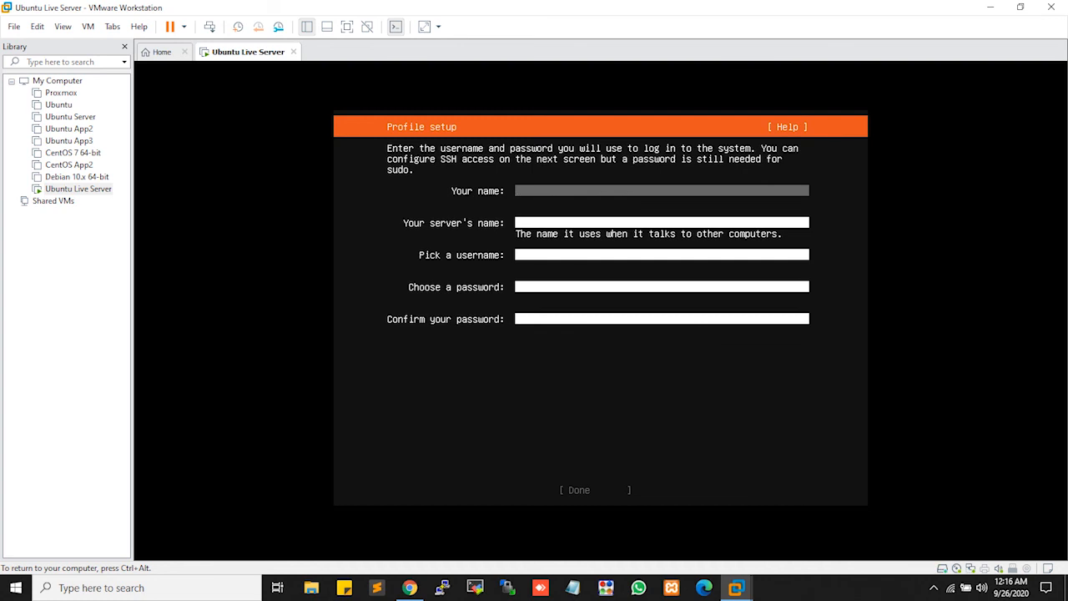
- Enter ubuntuapp as both the profile name and the server's name
text(ub)
text(untu)
text(_liv)
text(e)
key(BackSpace)
key(BackSpace)
text(app)
key(Tab)
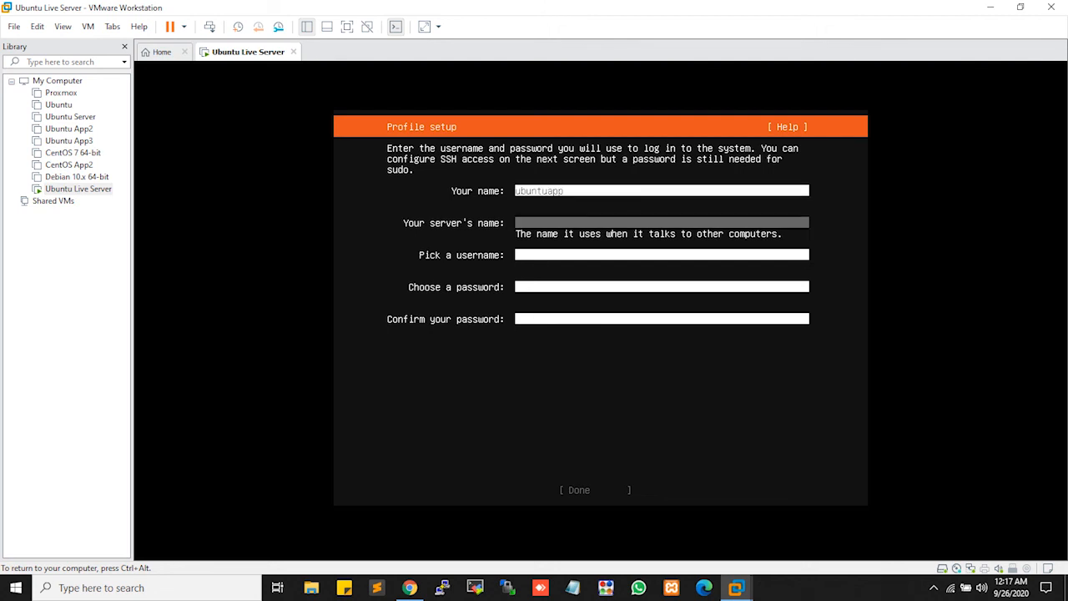
text(ubuntuapp)
key(Tab)
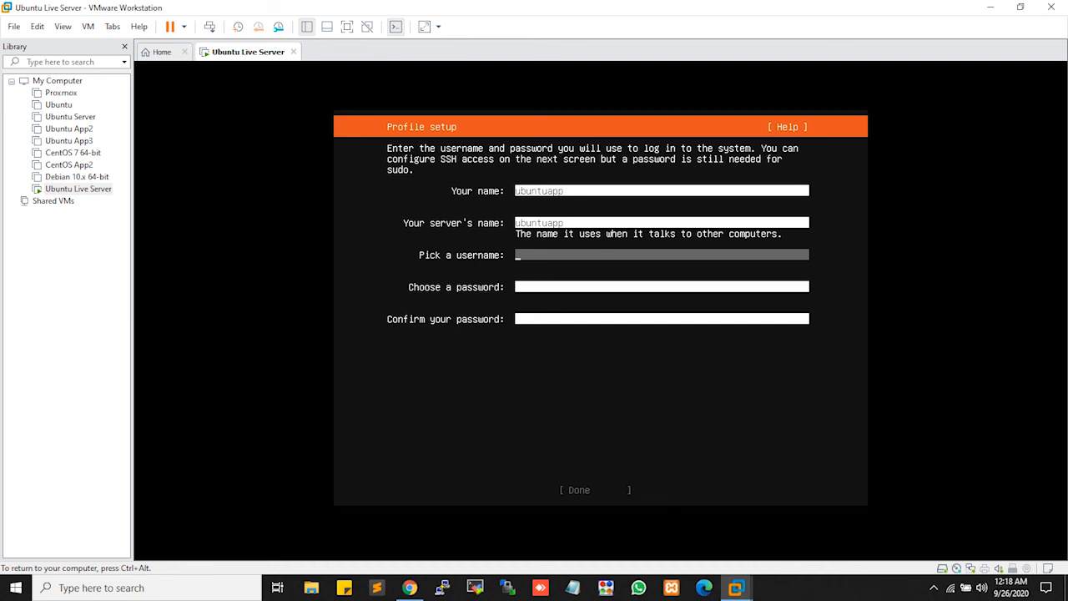
- Enter the login username, set and confirm the account password, and submit the profile setup
text(omi)
key(Tab)
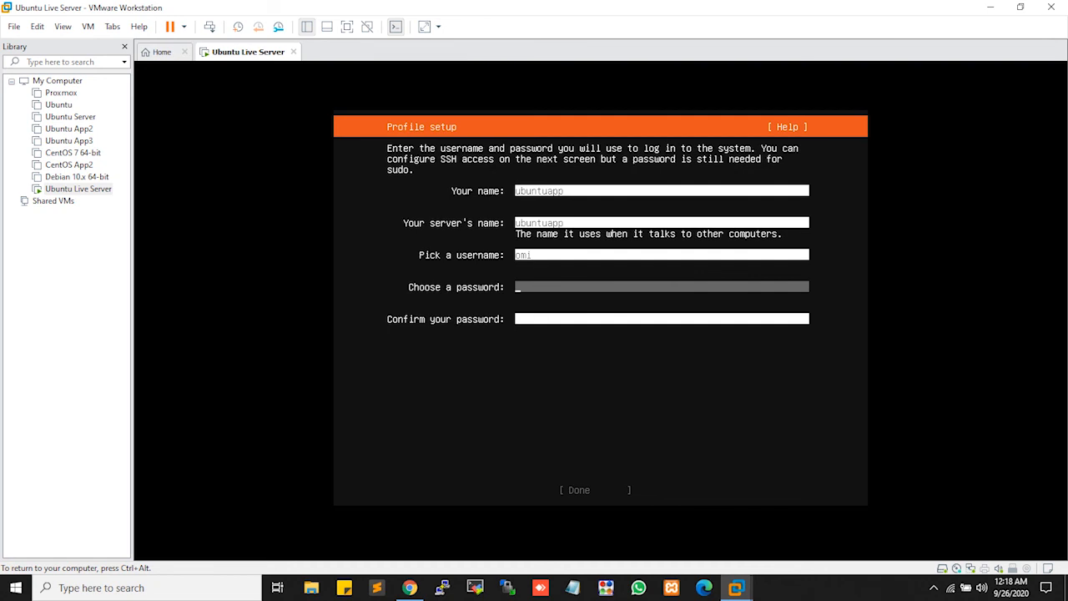
text(********)
key(Tab)
text(********)
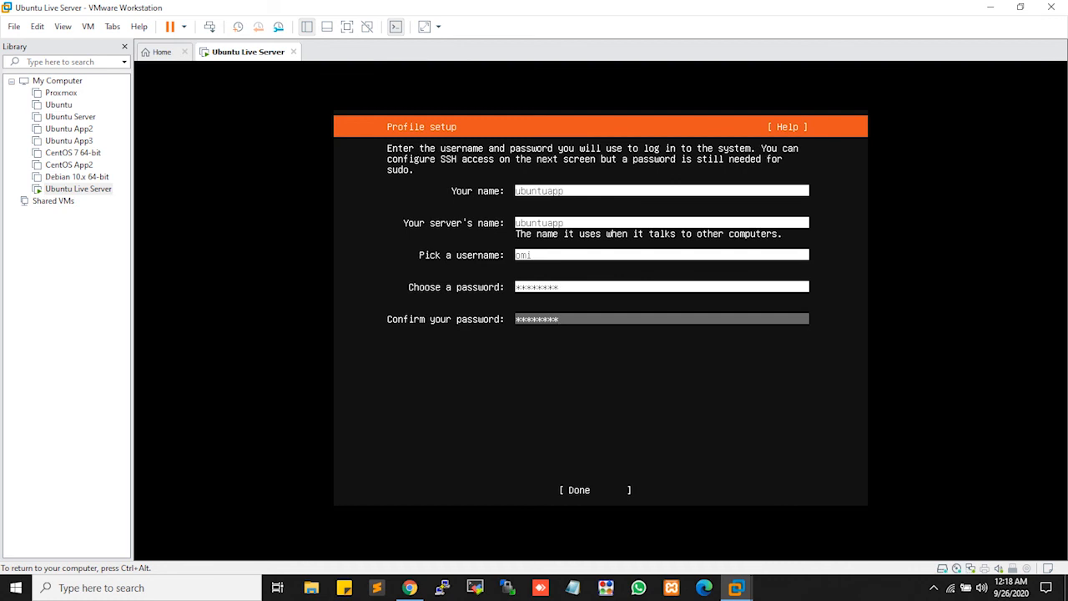
key(Tab)
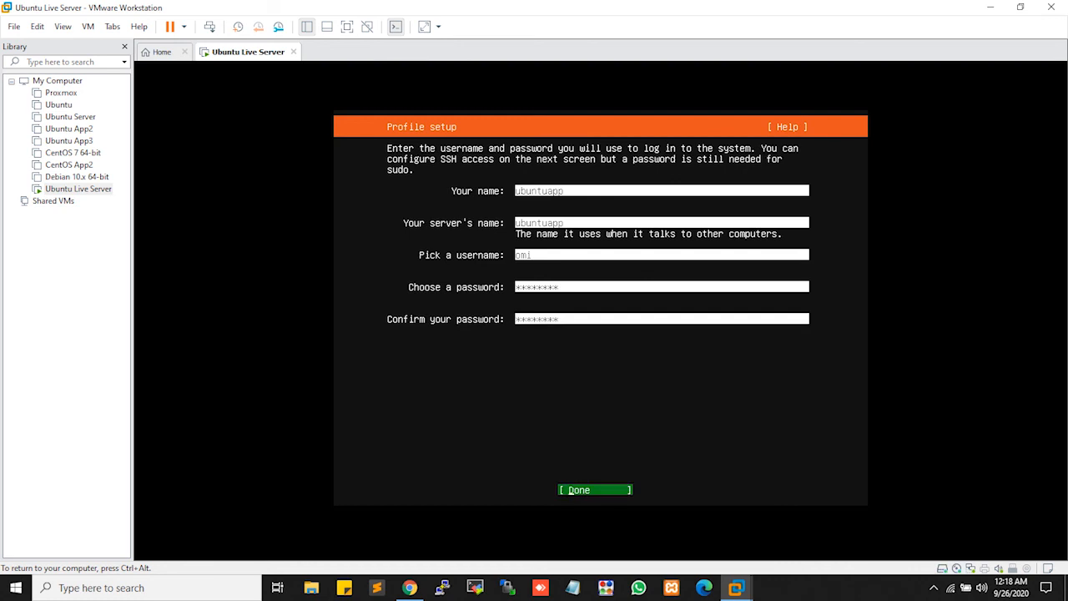
key(Return)
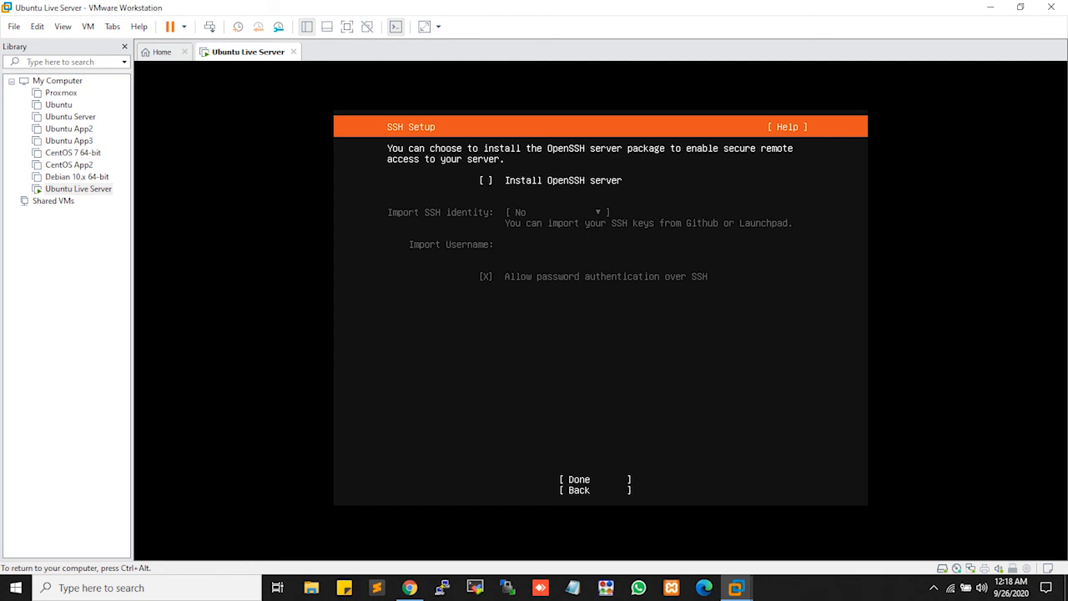
- Enable installation of the OpenSSH server without importing an SSH identity, and accept the SSH setup
key(space)
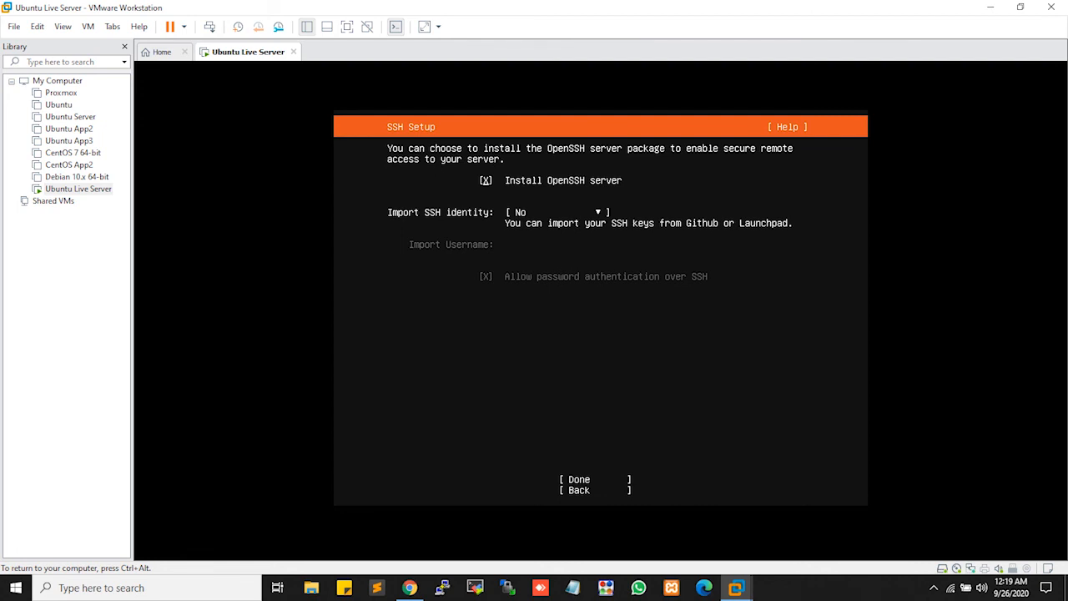
key(Tab)
key(Tab)
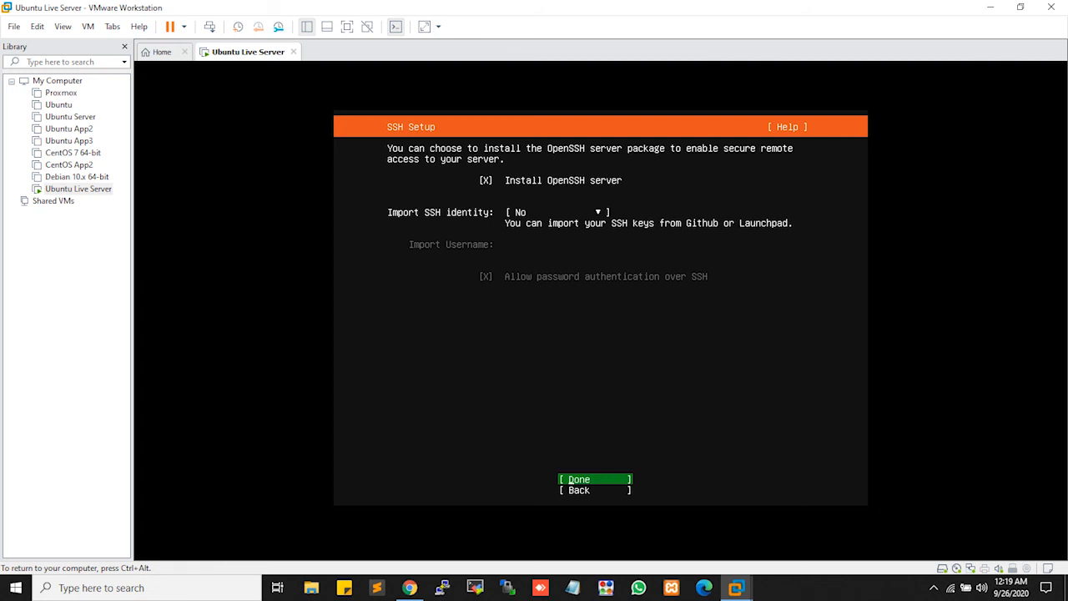
key(Return)
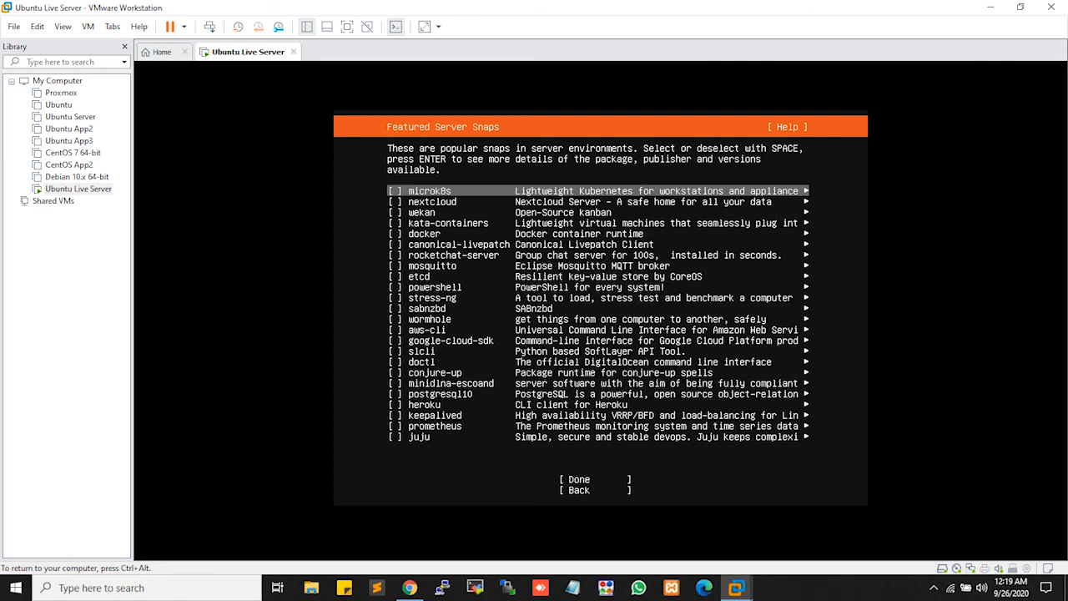
- Look through the list of featured server snaps
key(Down)
key(Down)
key(Down)
key(Down)
key(Down)
key(Down)
key(Down)
key(Down)
key(Down)
key(Down)
key(Down)
key(Down)
key(Down)
key(Down)
key(Down)
key(Down)
key(Down)
key(Down)
key(Down)
key(Down)
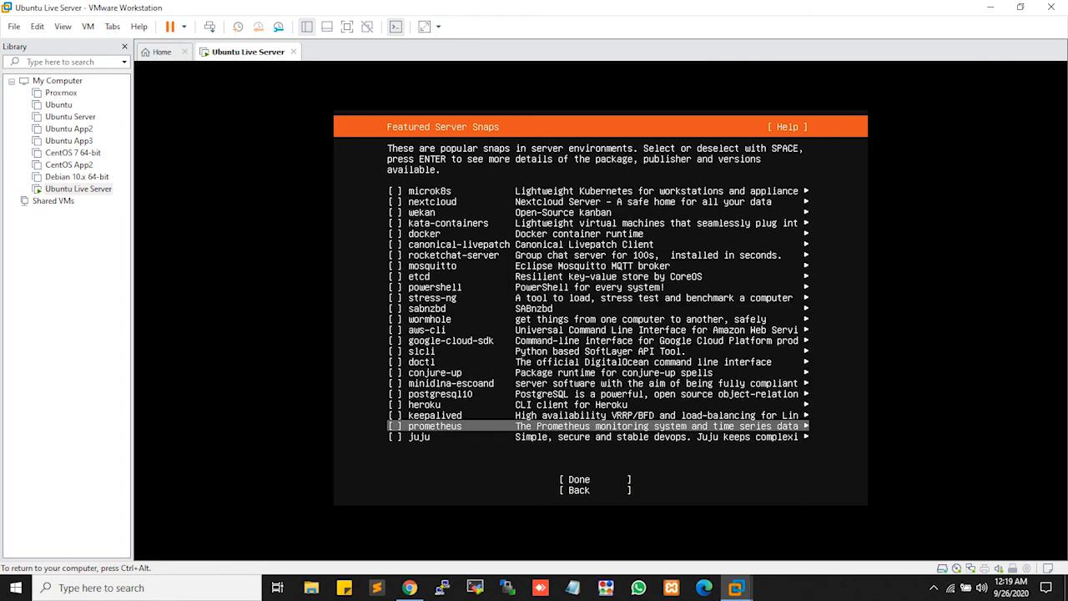
key(Up)
key(Up)
key(Up)
key(Up)
key(Up)
key(Up)
key(Up)
key(Up)
key(Up)
key(Up)
key(Up)
key(Up)
key(Up)
key(Up)
key(Up)
key(Up)
key(Up)
key(Up)
key(Up)
key(Up)
key(Down)
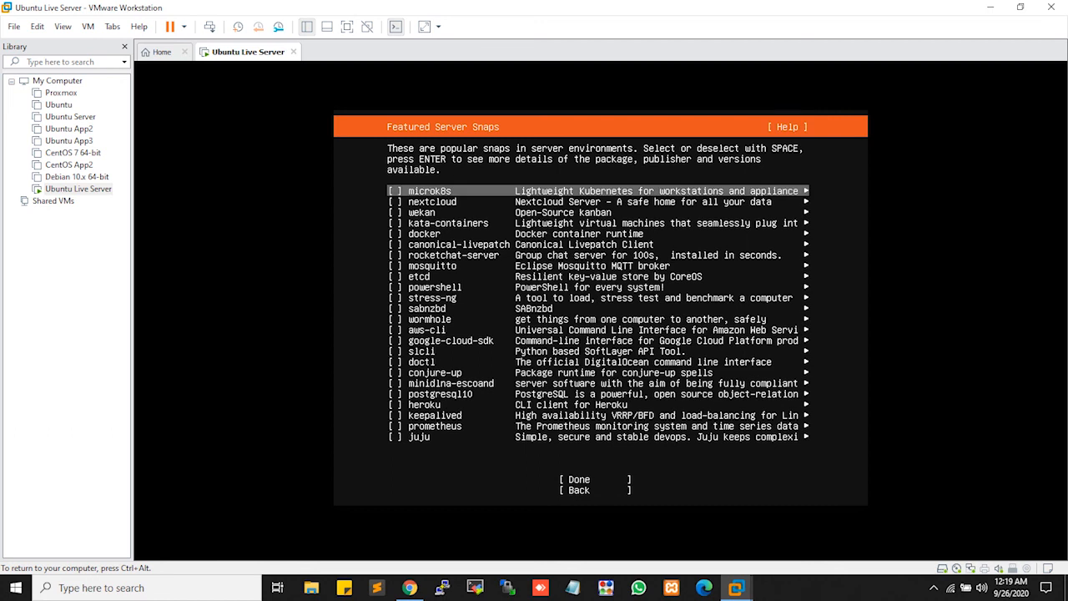
key(Down)
key(Down)
key(Down)
key(Down)
key(Down)
key(Down)
key(Down)
key(Down)
key(Down)
key(Down)
key(Down)
key(Down)
key(Down)
key(Down)
key(Down)
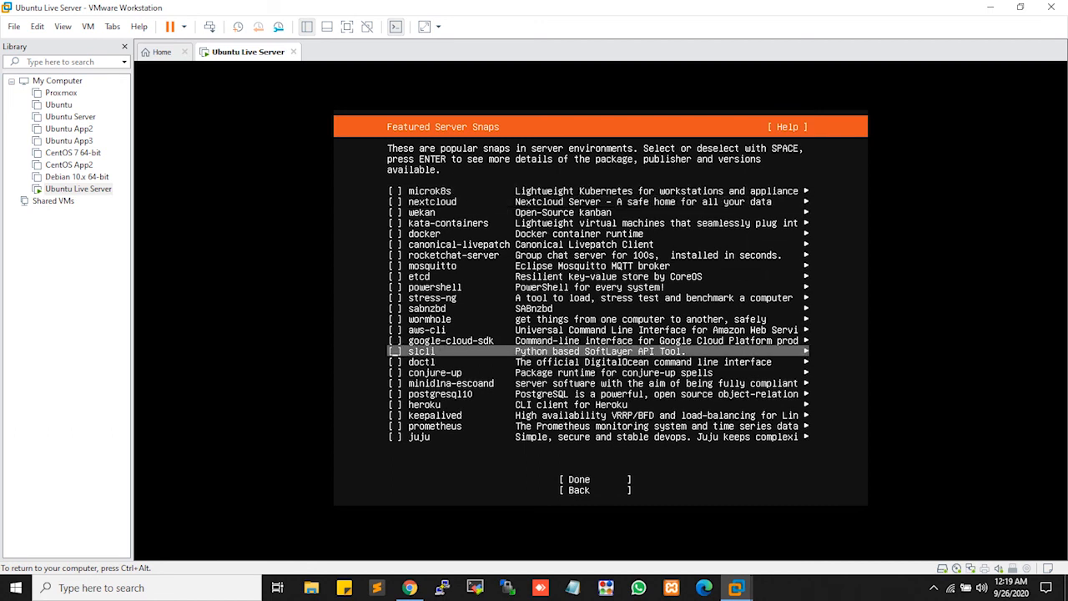
- View the details and release channels of the kata-containers snap, and return to the snap list
key(Up)
key(Up)
key(Up)
key(Up)
key(Up)
key(Up)
key(Up)
key(Up)
key(Up)
key(Up)
key(Up)
key(Up)
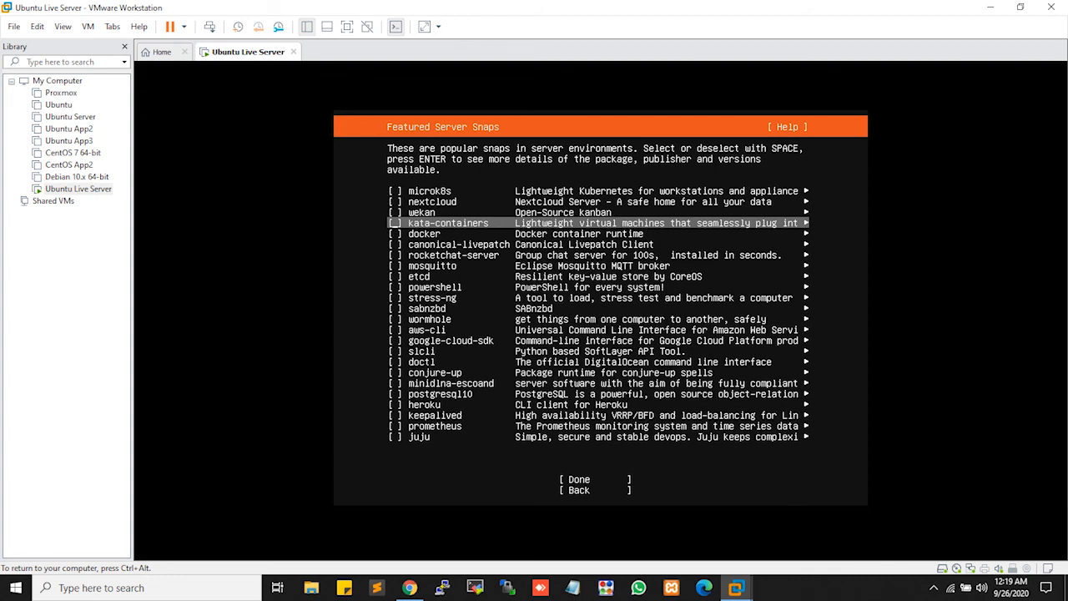
key(Return)
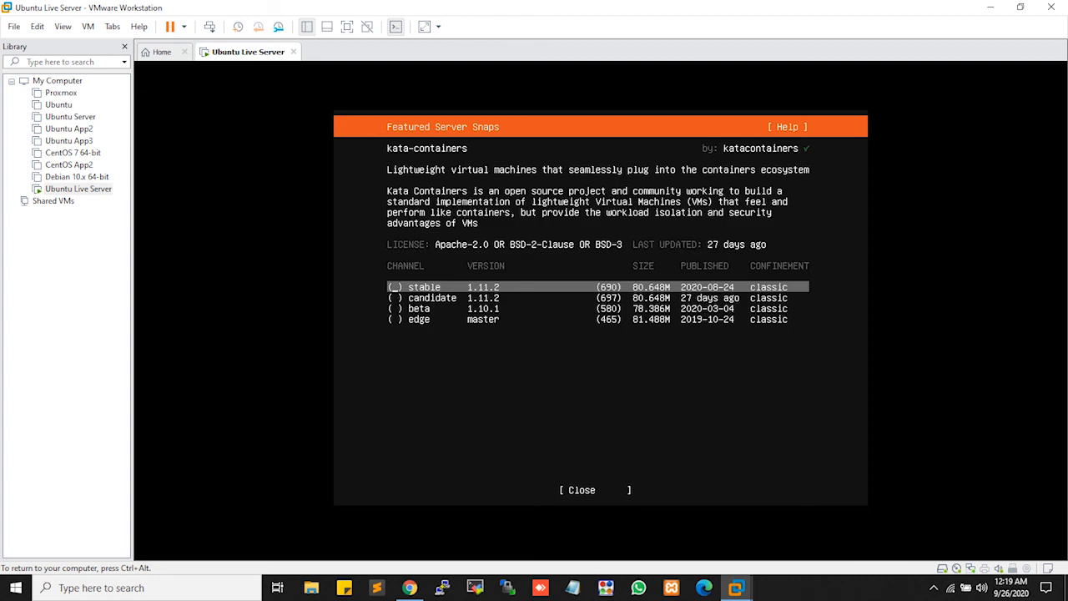
key(Escape)
- Examine the remaining featured snaps from docker down to juju
key(Down)
key(Down)
key(Down)
key(Down)
key(Down)
key(Down)
key(Down)
key(Down)
key(Down)
key(Down)
key(Down)
key(Down)
key(Down)
key(Down)
key(Down)
key(Down)
key(Down)
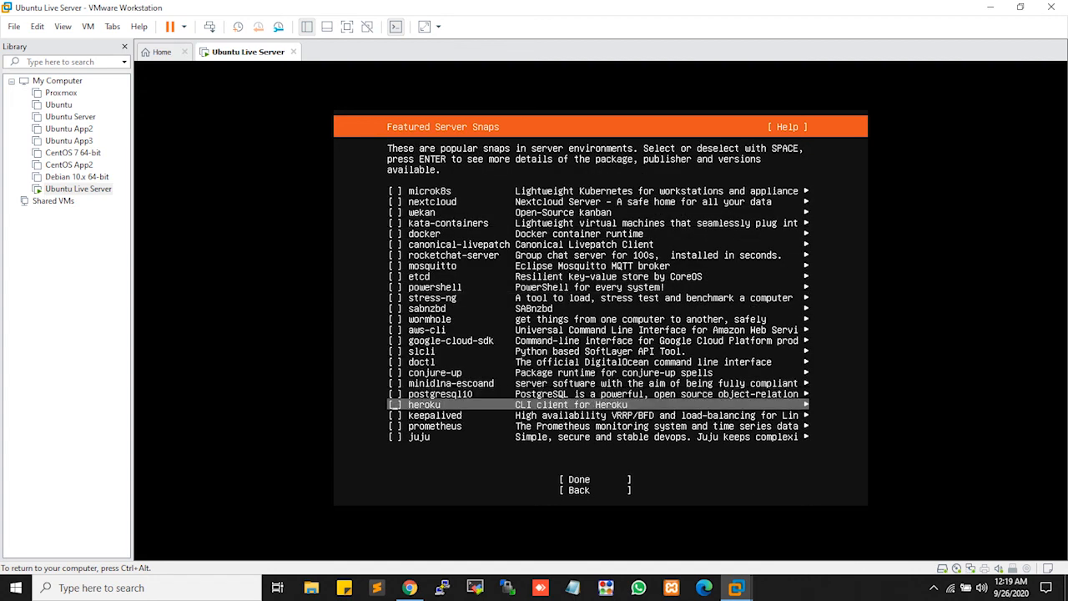
key(Down)
key(Down)
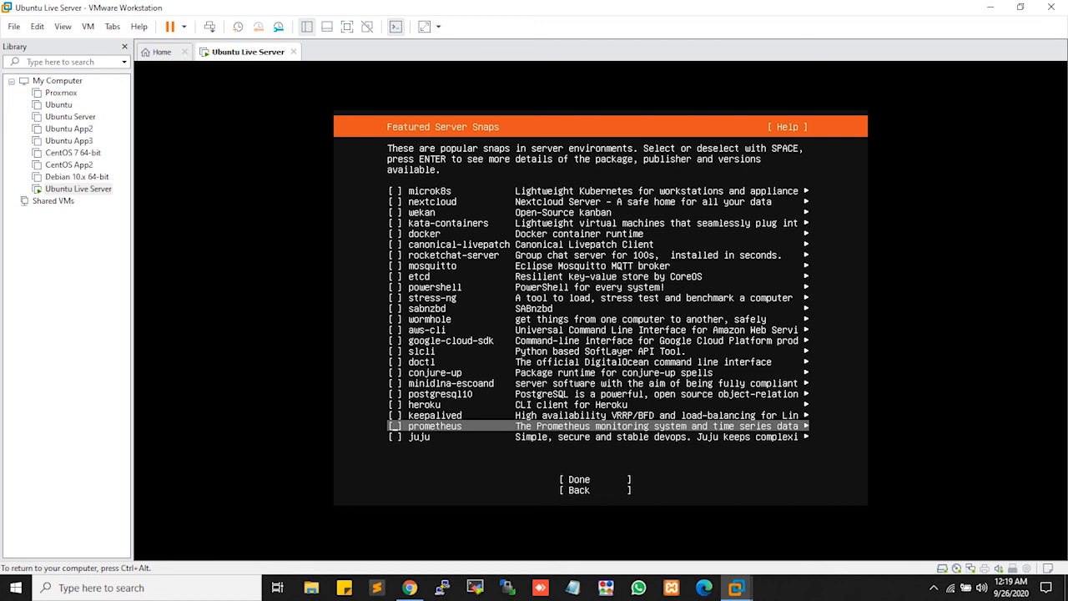
key(Down)
key(Up)
key(Up)
key(Up)
key(Up)
key(Up)
key(Up)
key(Up)
key(Up)
key(Up)
key(Up)
key(Up)
key(Up)
key(Up)
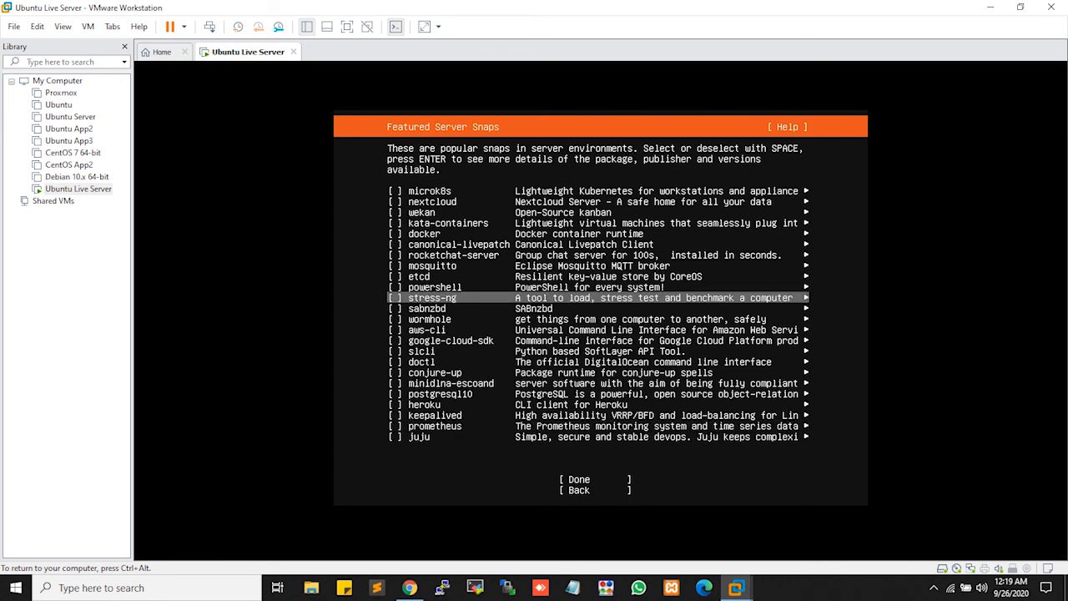
- Finish the featured snaps page without selecting any snap and proceed to the system installation
key(Down)
key(Down)
key(Down)
key(Down)
key(Down)
key(Down)
key(Down)
key(Down)
key(Down)
key(Down)
key(Down)
key(Down)
key(Down)
key(Down)
key(Down)
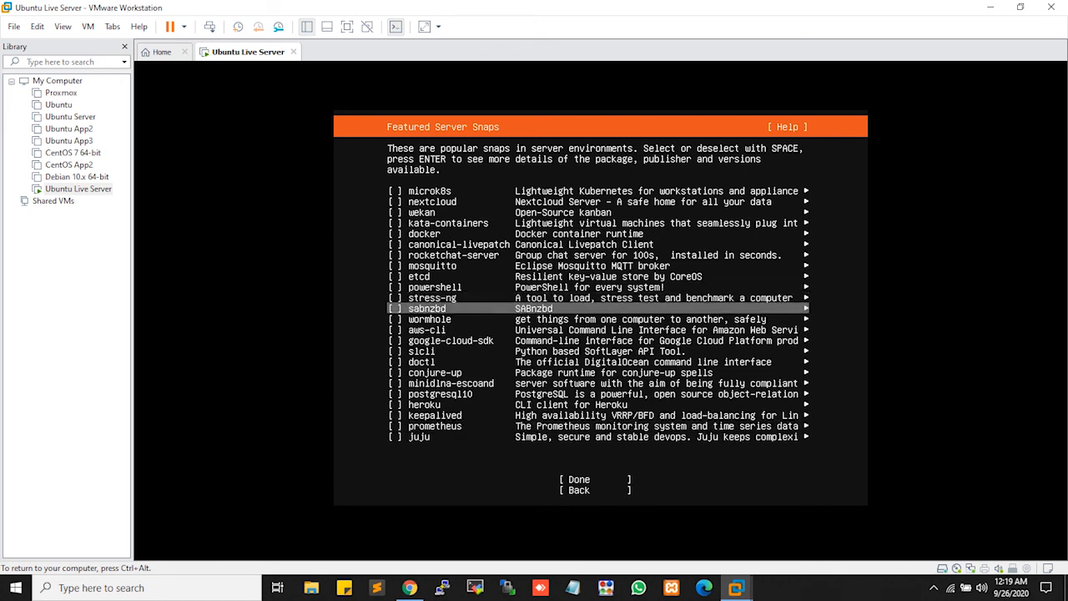
key(Up)
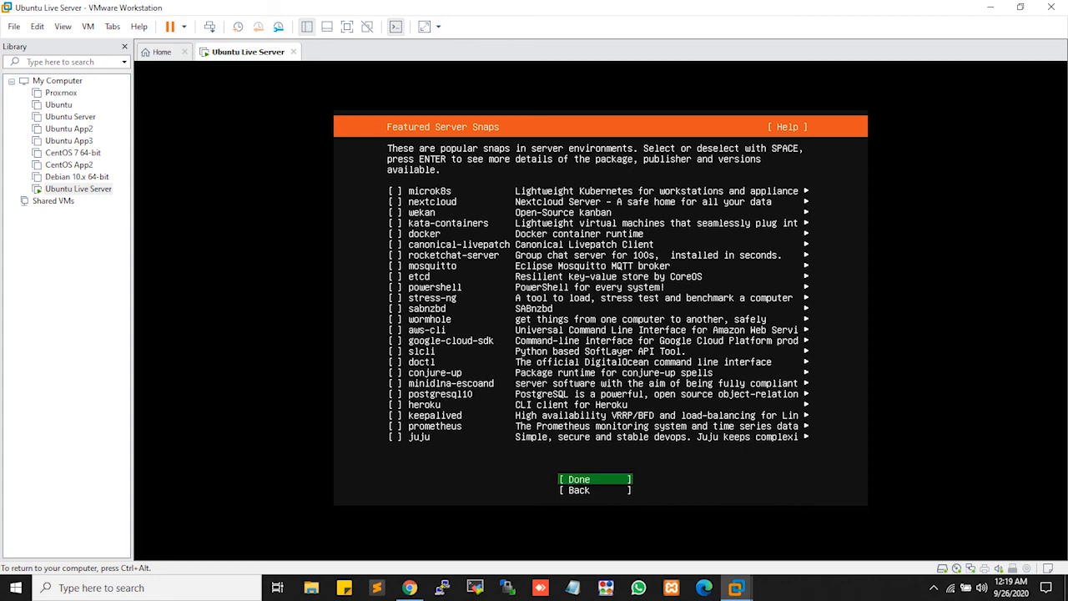
key(Return)
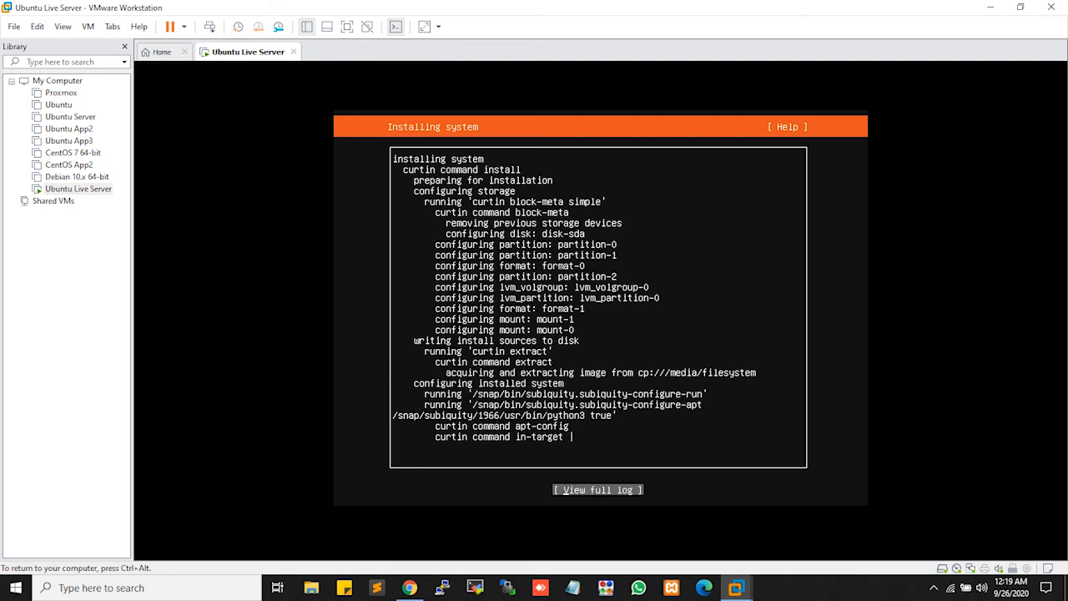
- Reboot the virtual machine after the installation completes, and continue past the request to remove the installation medium
key(Return)
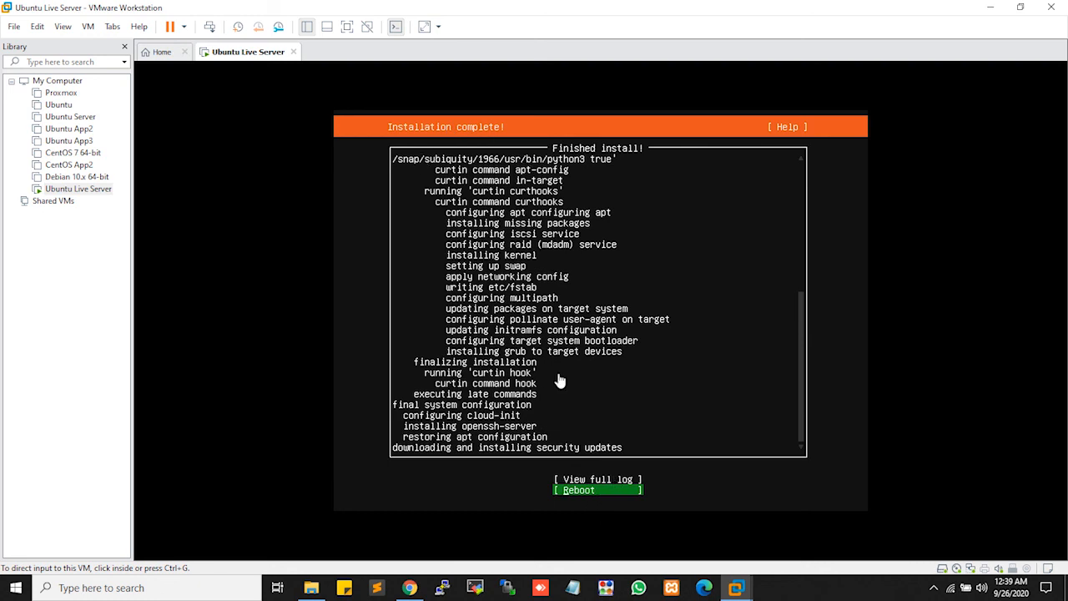
click(584, 496)
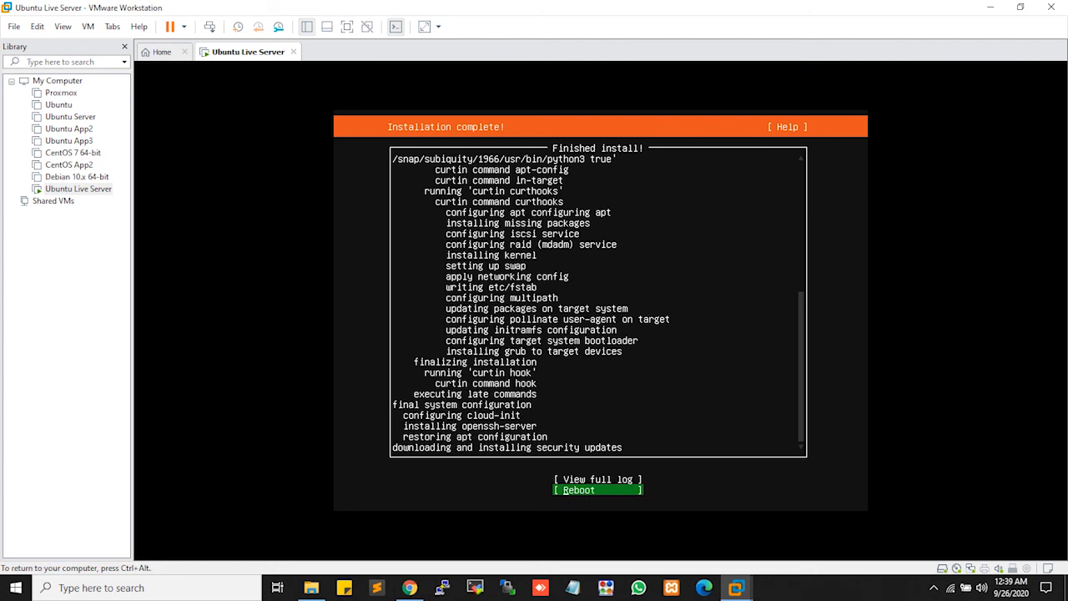
key(Return)
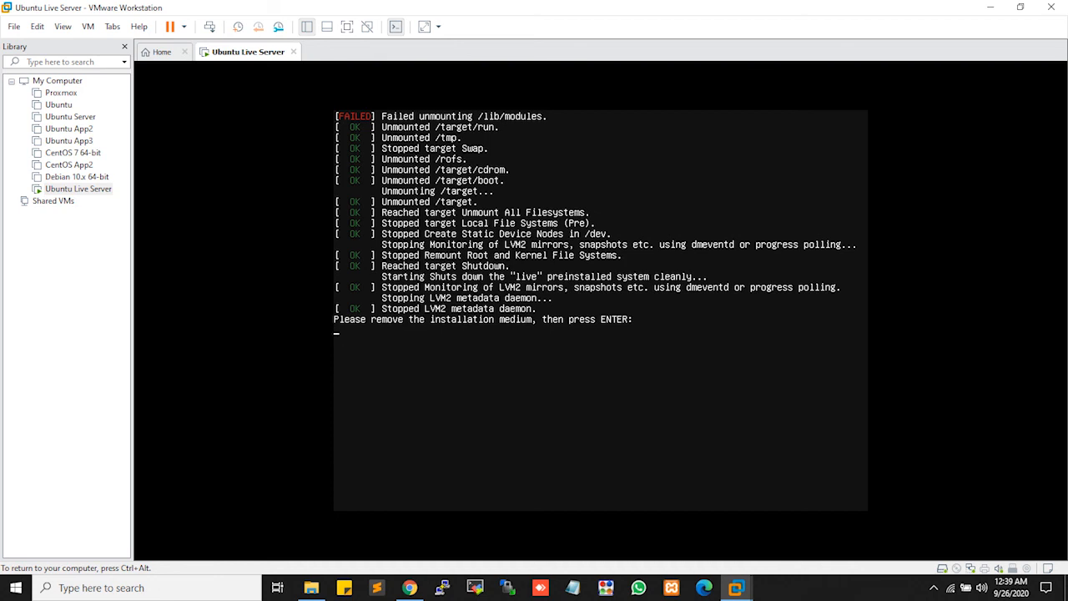
key(Return)
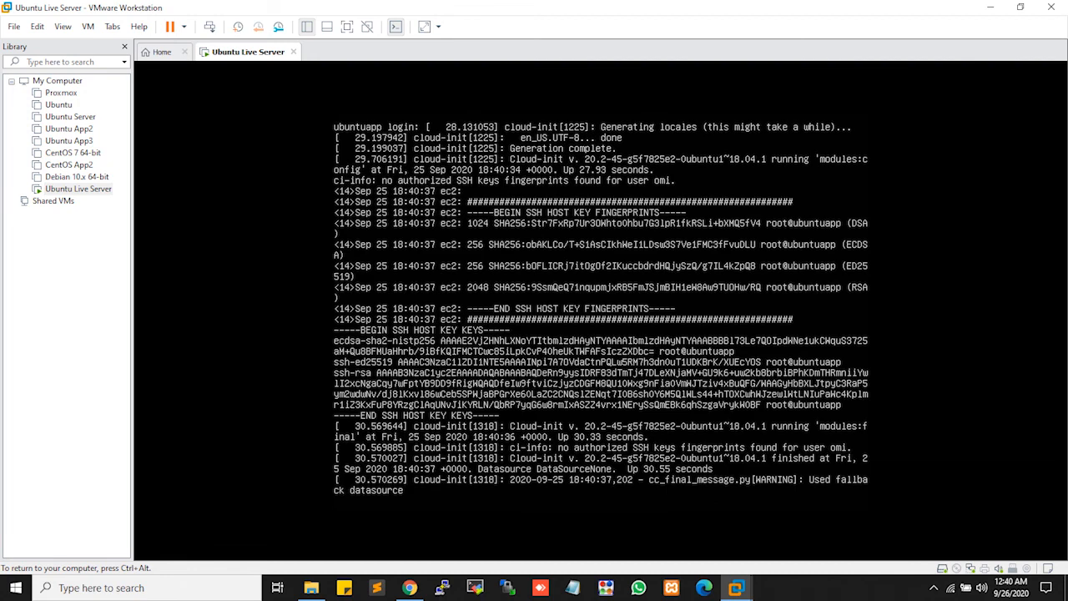
- Log in at the ubuntuapp console with the created username and account password, and clear the terminal screen
key(Return)
key(Return)
key(Return)
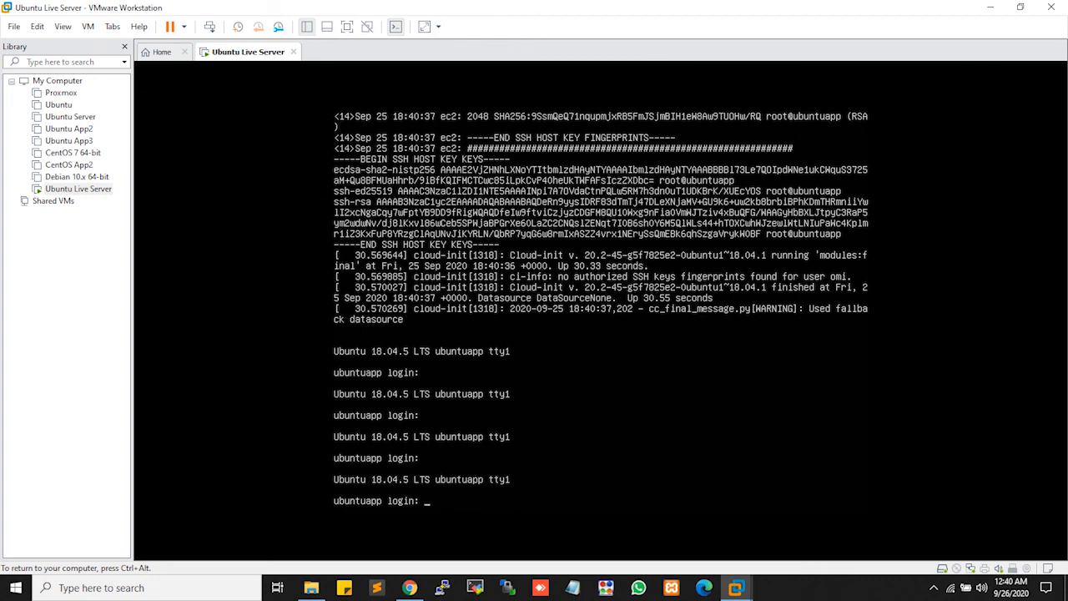
text(omi)
key(Return)
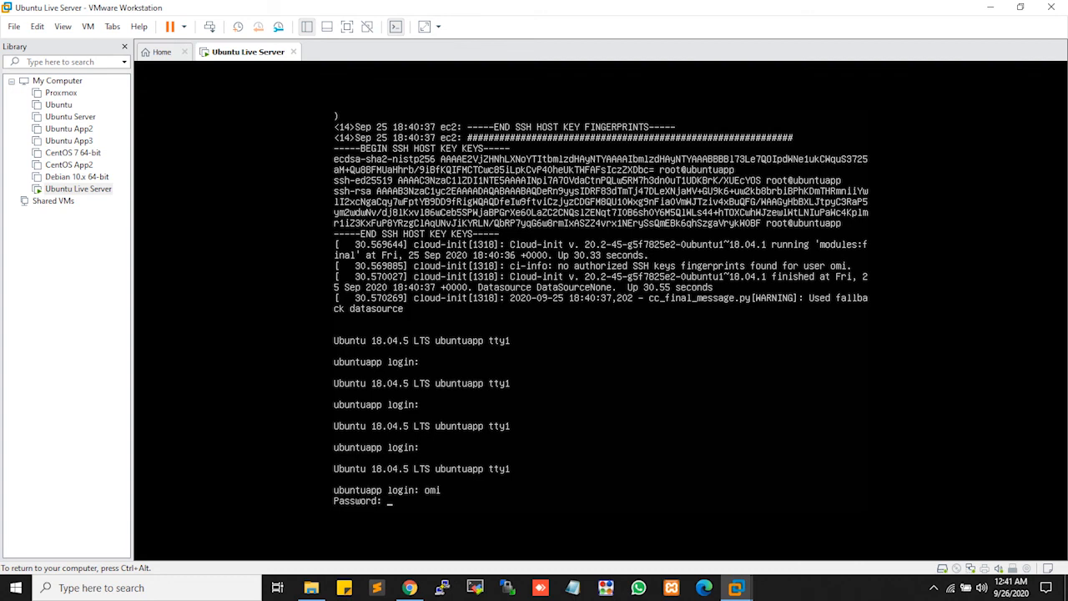
key(Return)
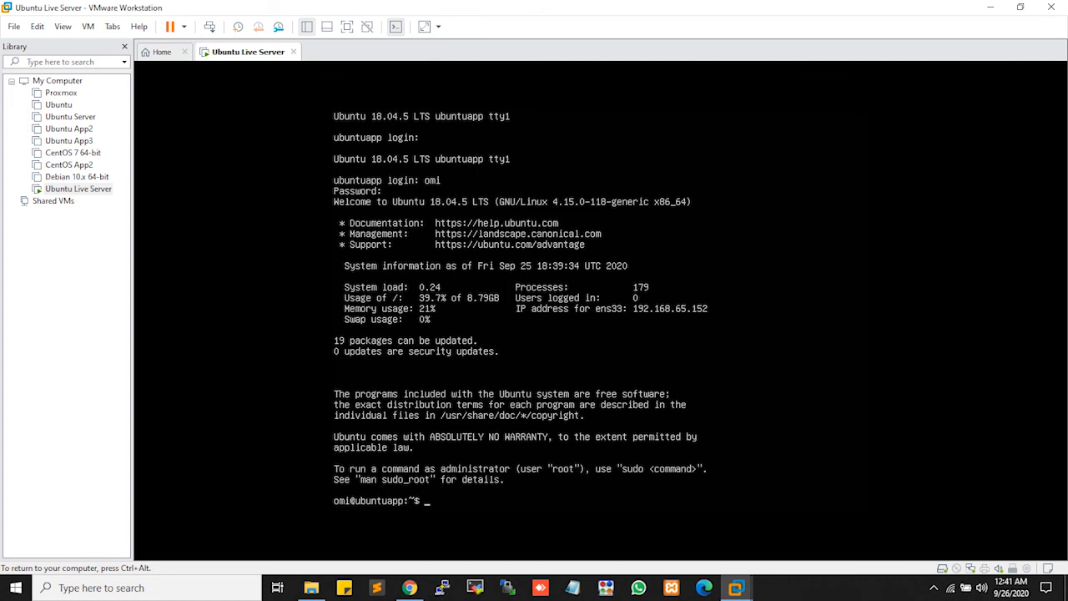
key(ctrl+l)
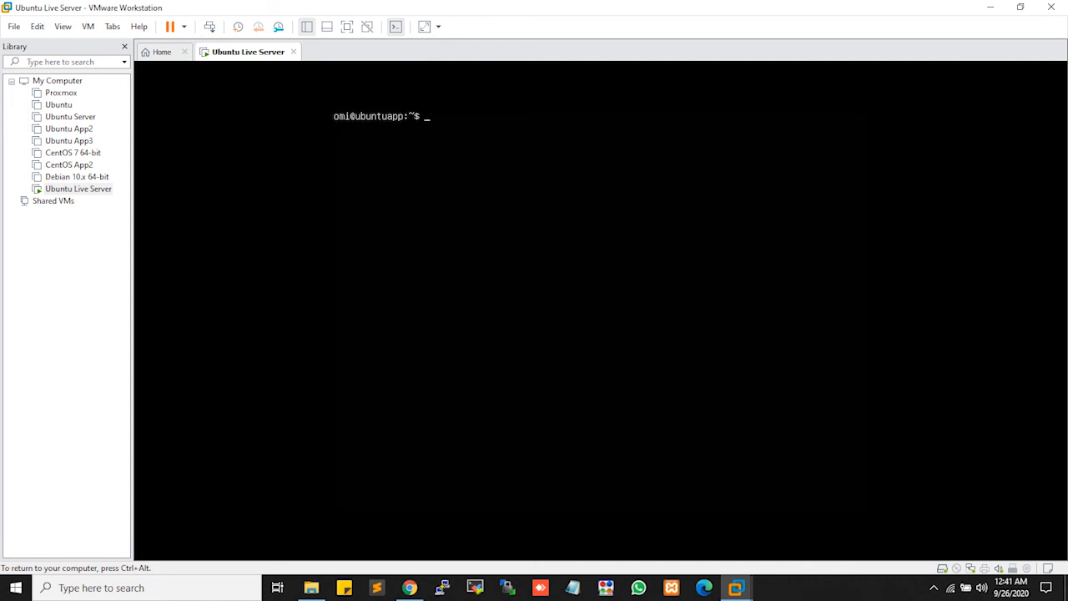
- Check the server's host name with hostname and its network interfaces with ifconfig, and release input control from the virtual machine
text(hostname)
key(Return)
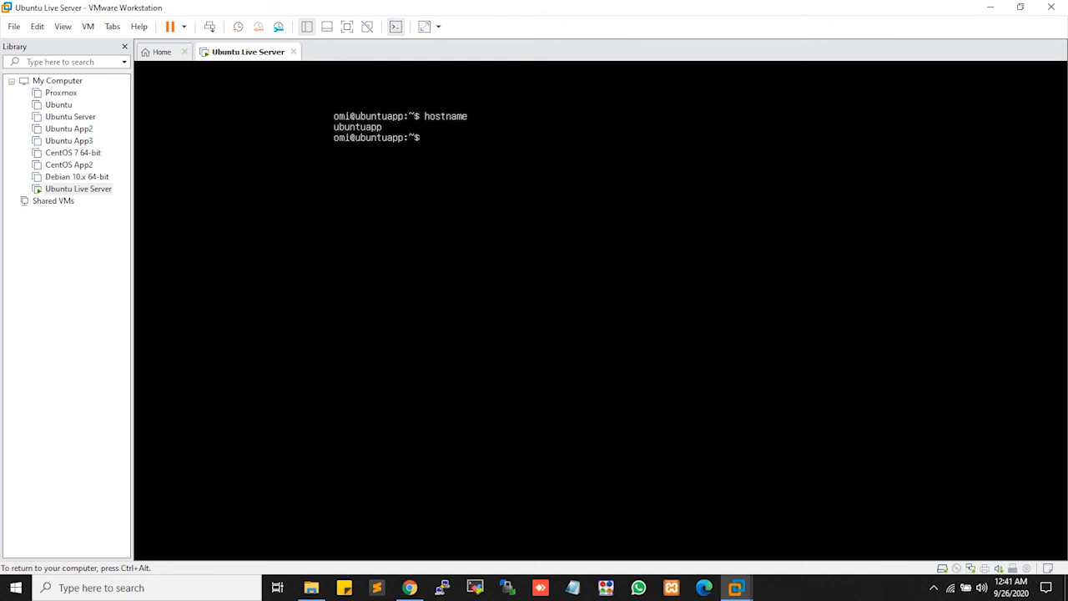
text(ifconfig)
key(Return)
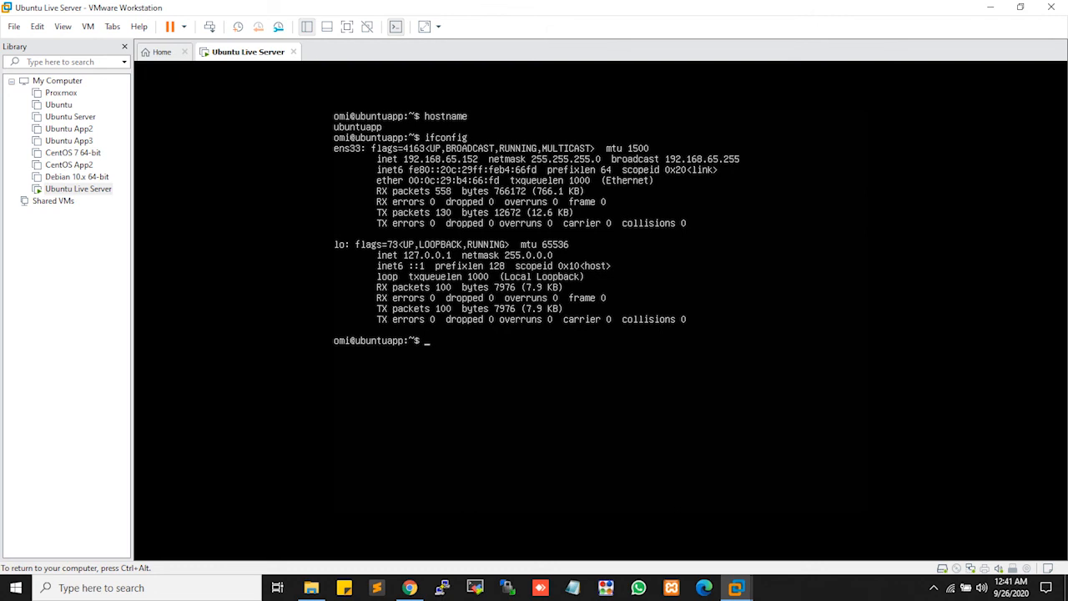
key(ctrl+alt)
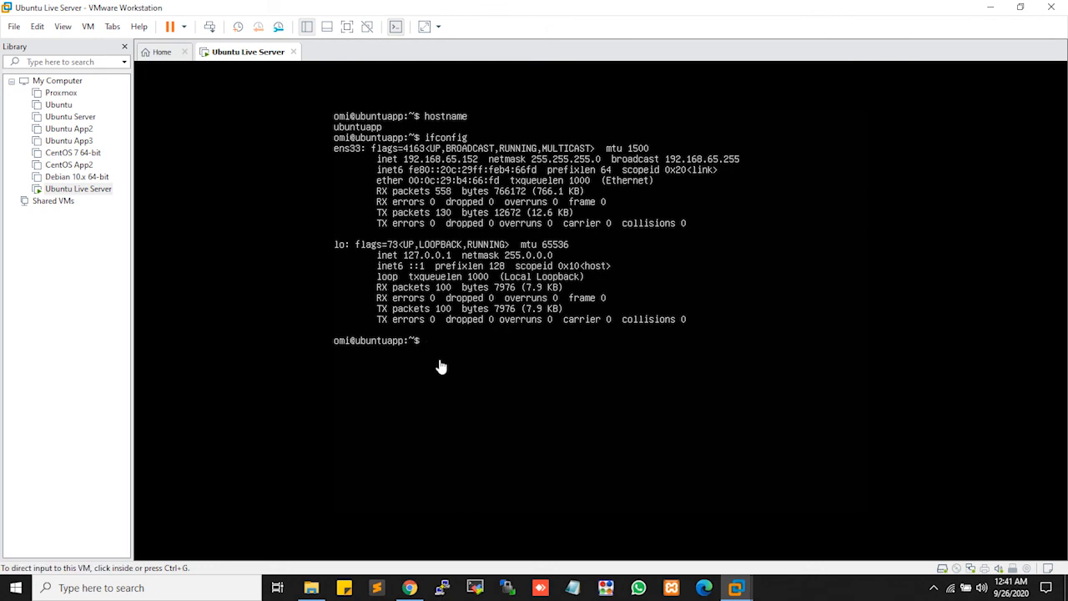